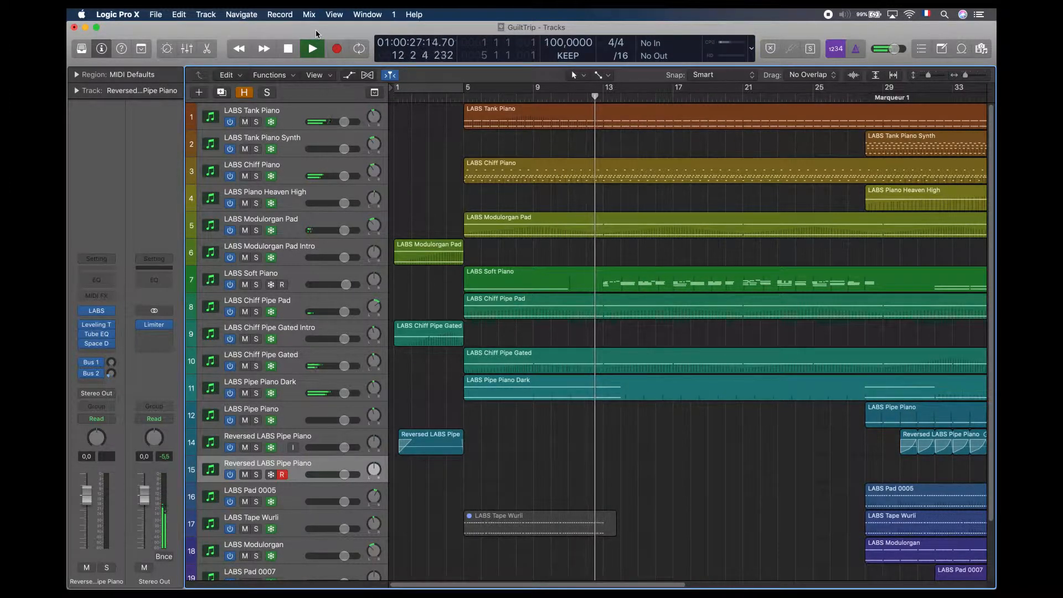
# Open the LABS instrument on the Chiff Piano track and explore its second slider and the parameters assignable to its large knob.
pyautogui.press('space')
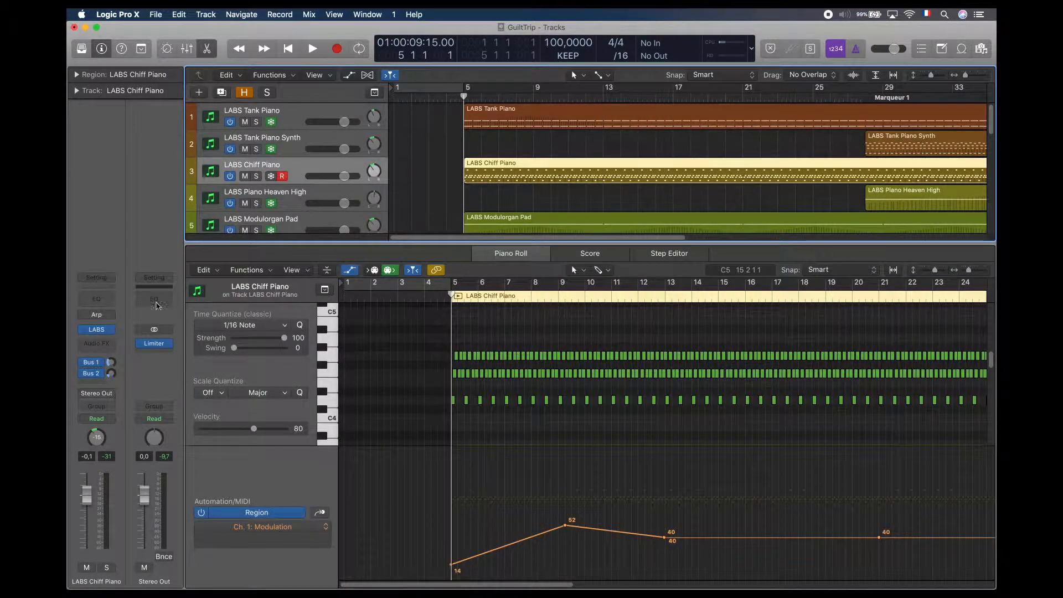
pyautogui.click(96, 331)
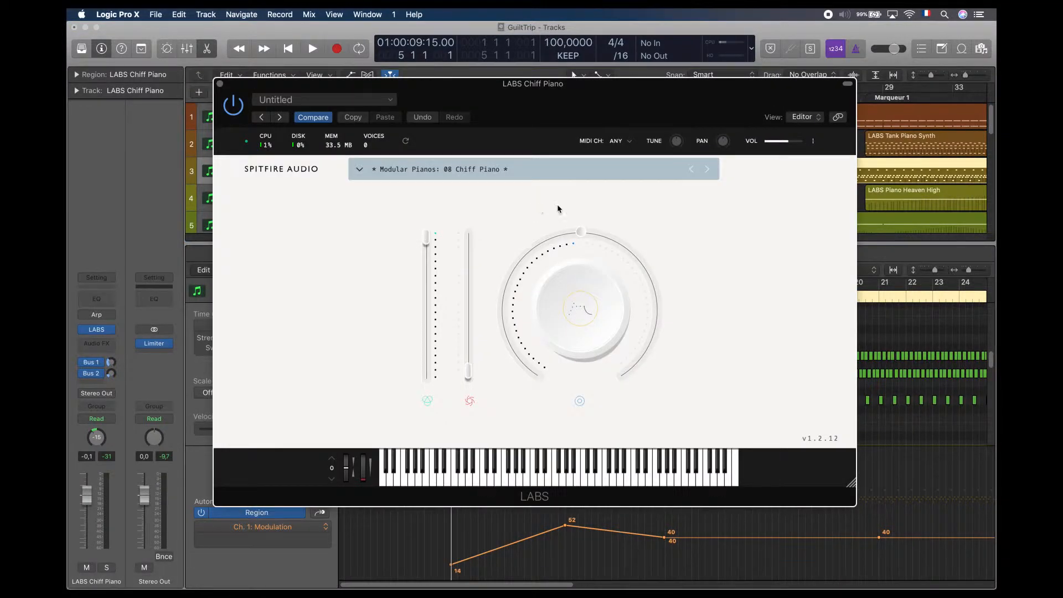
pyautogui.moveTo(468, 371)
pyautogui.mouseDown()
pyautogui.moveTo(469, 272)
pyautogui.moveTo(468, 374)
pyautogui.mouseUp()
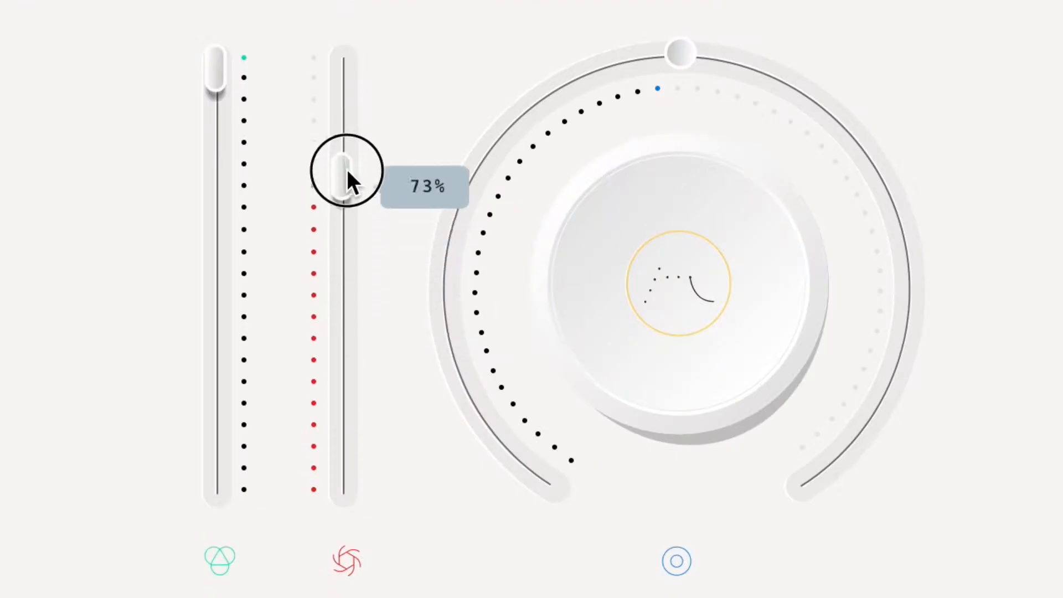
pyautogui.click(492, 331)
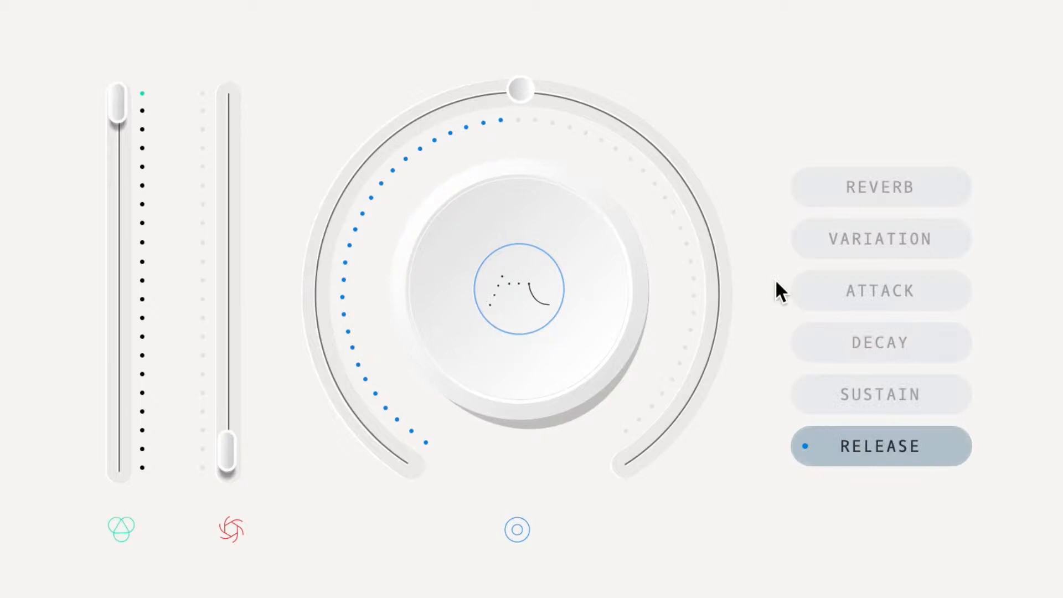
pyautogui.click(839, 253)
pyautogui.moveTo(664, 153); pyautogui.dragTo(425, 169)
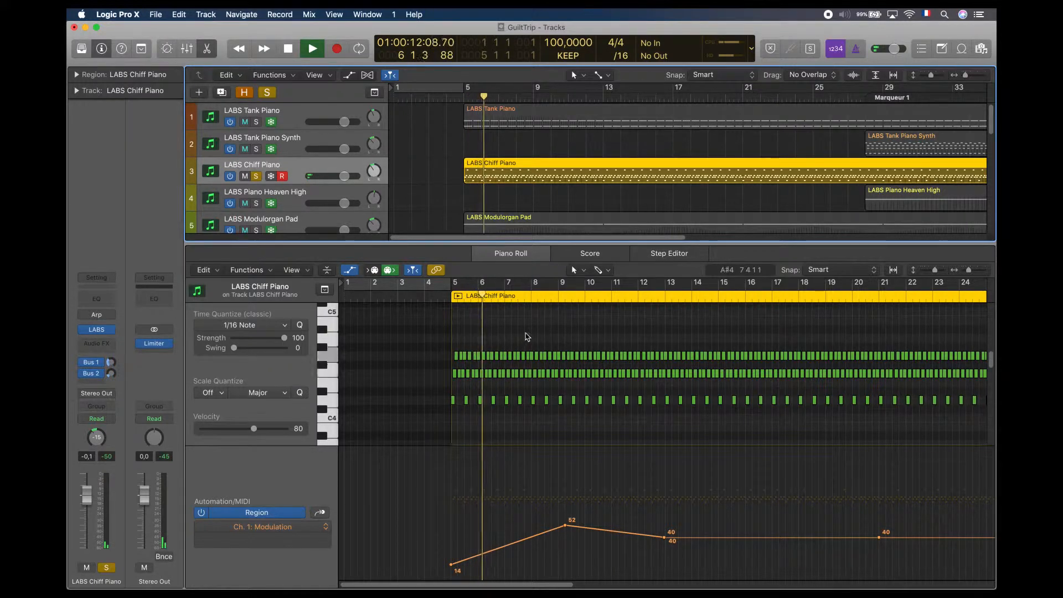
# Listen to the soloed LABS Chiff Piano region with its notes and modulation curve open, and stop playback.
pyautogui.click(547, 299)
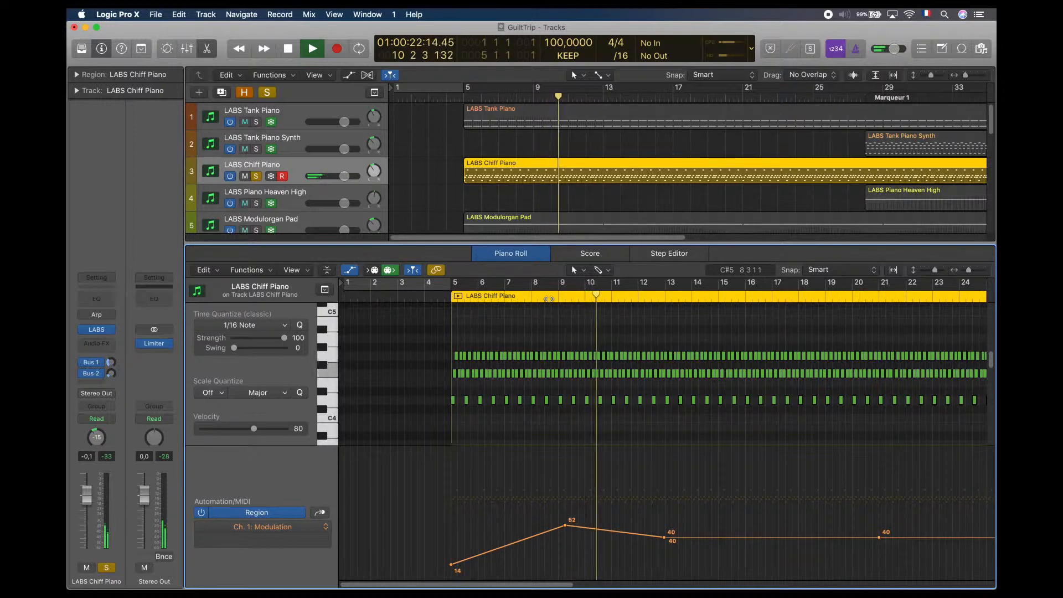
pyautogui.press('space')
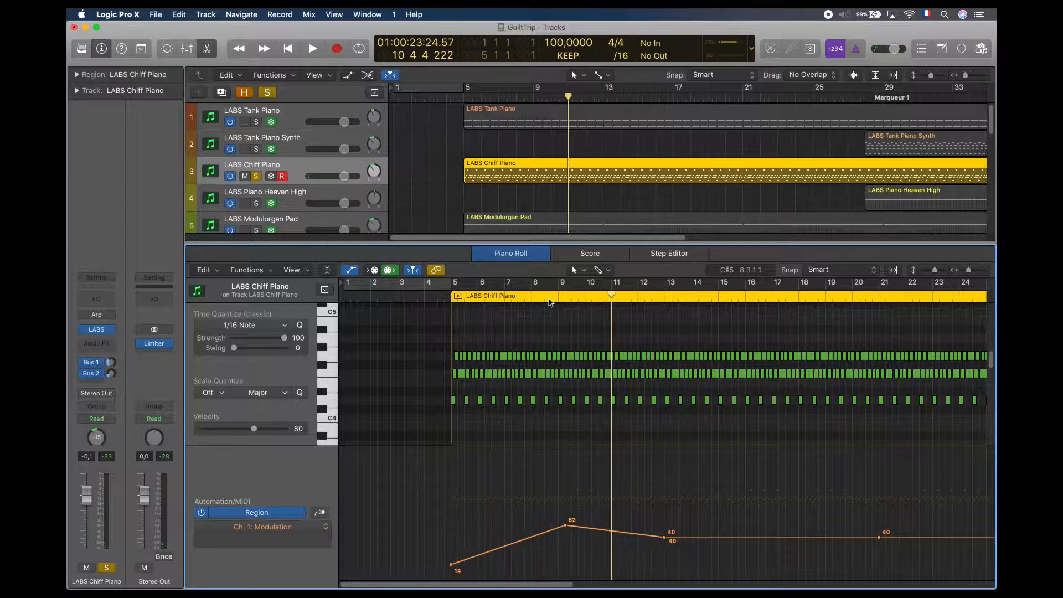
# Audition the soloed LABS Tank Piano region, comparing its Modulation and LABS Variation automation, and open its Leveling Tool plug-in.
pyautogui.press('space')
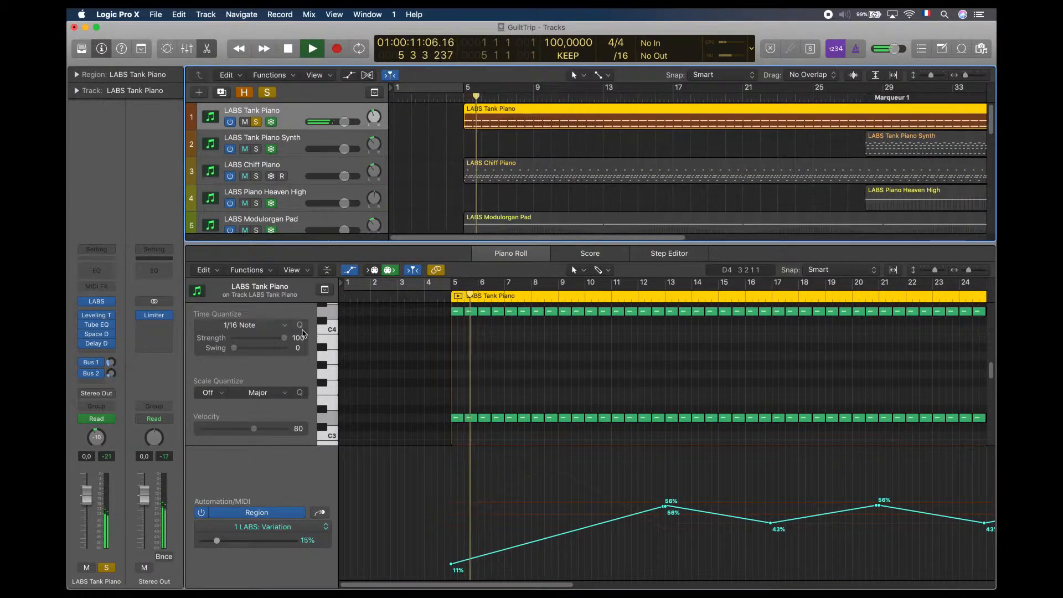
pyautogui.click(319, 514)
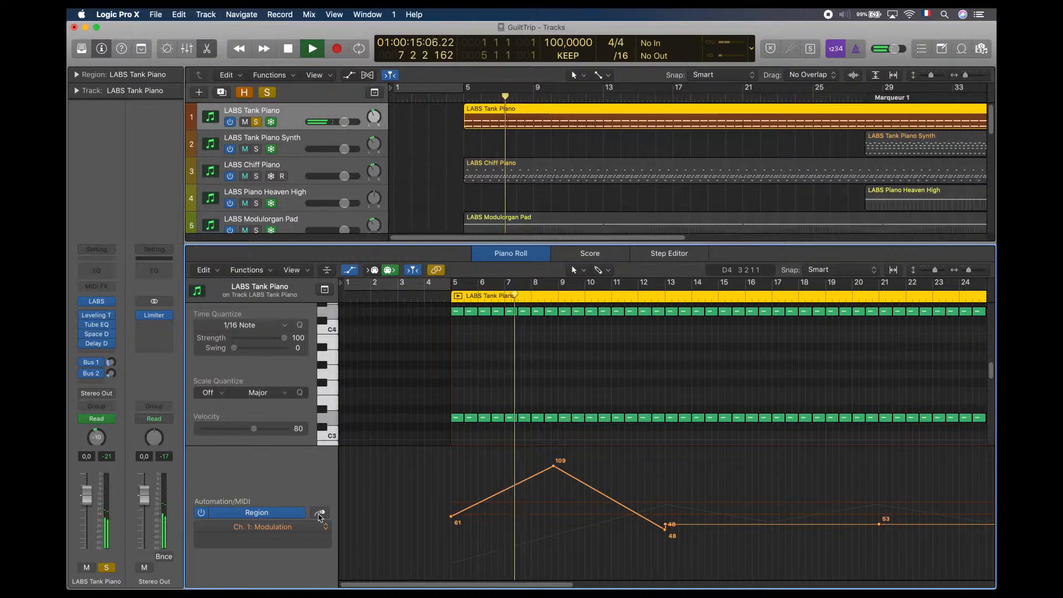
pyautogui.click(319, 515)
pyautogui.click(319, 515)
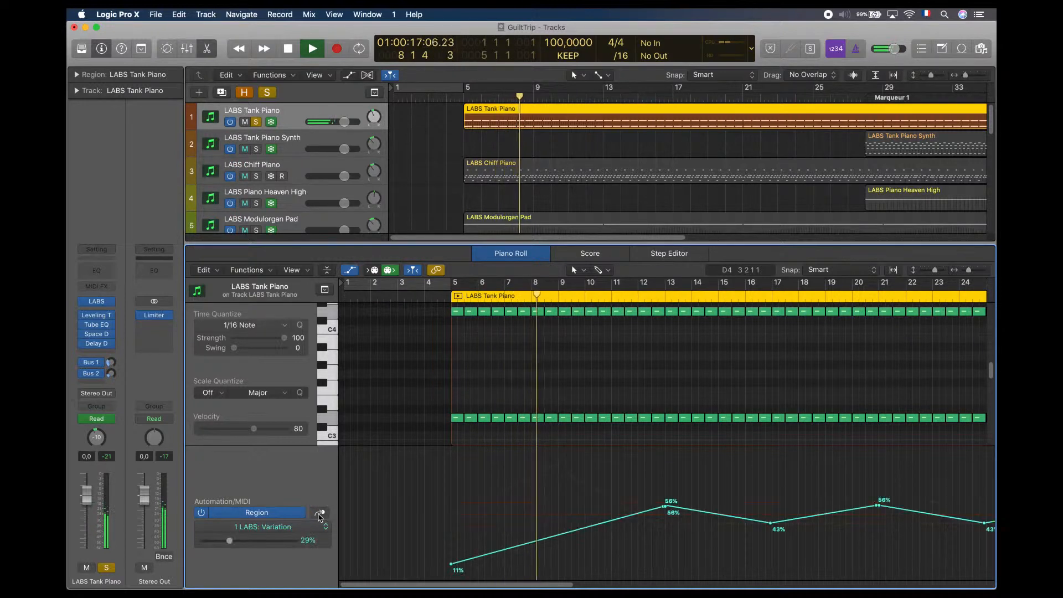
pyautogui.click(319, 514)
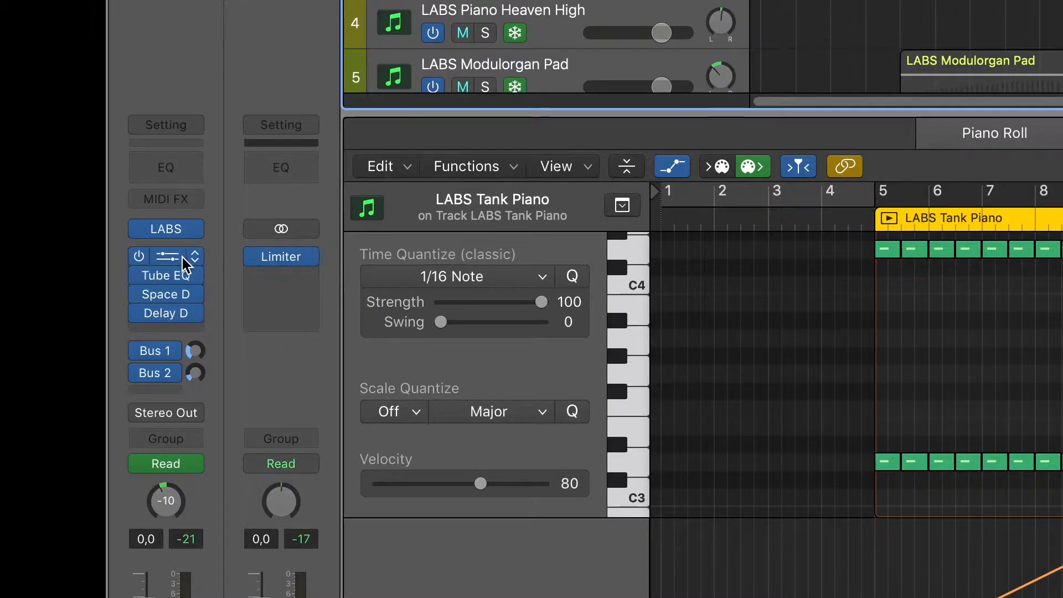
pyautogui.click(175, 256)
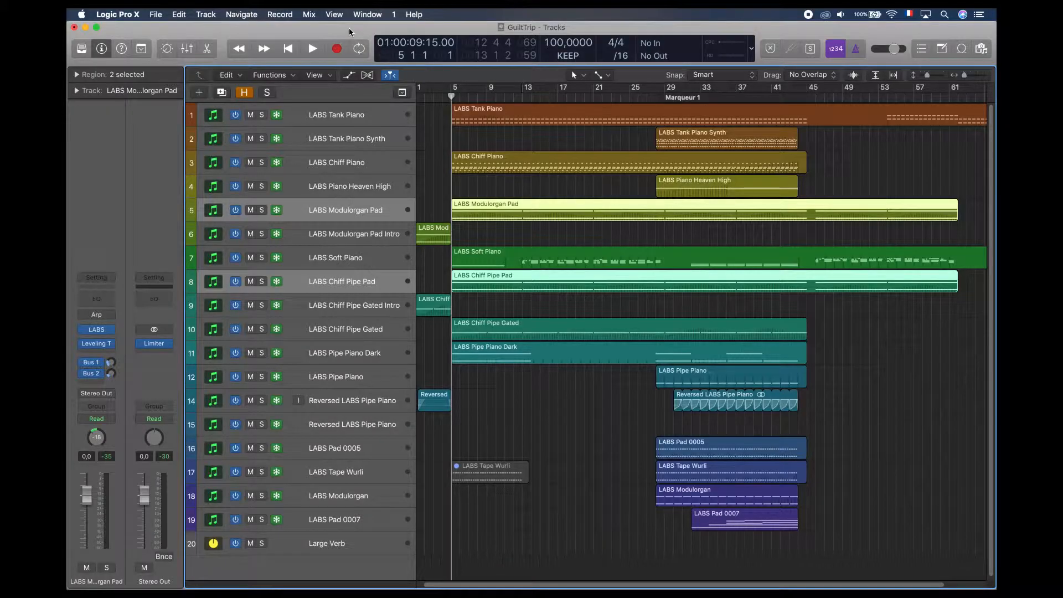
# Solo the selected LABS Modulorgan Pad and LABS Chiff Pipe Pad tracks and play them together from bar 5.
pyautogui.press('s')
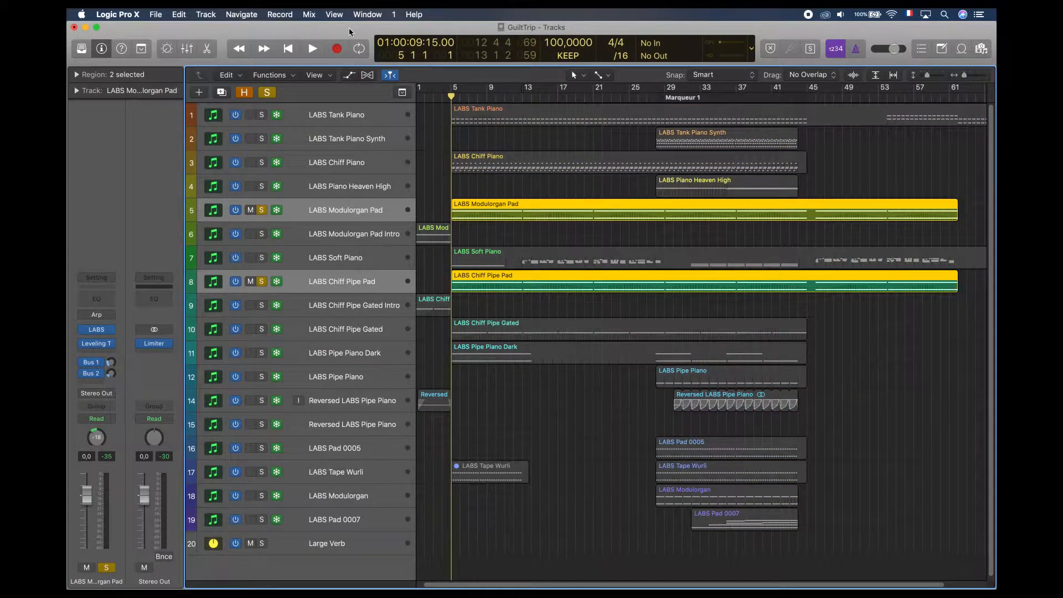
pyautogui.press('space')
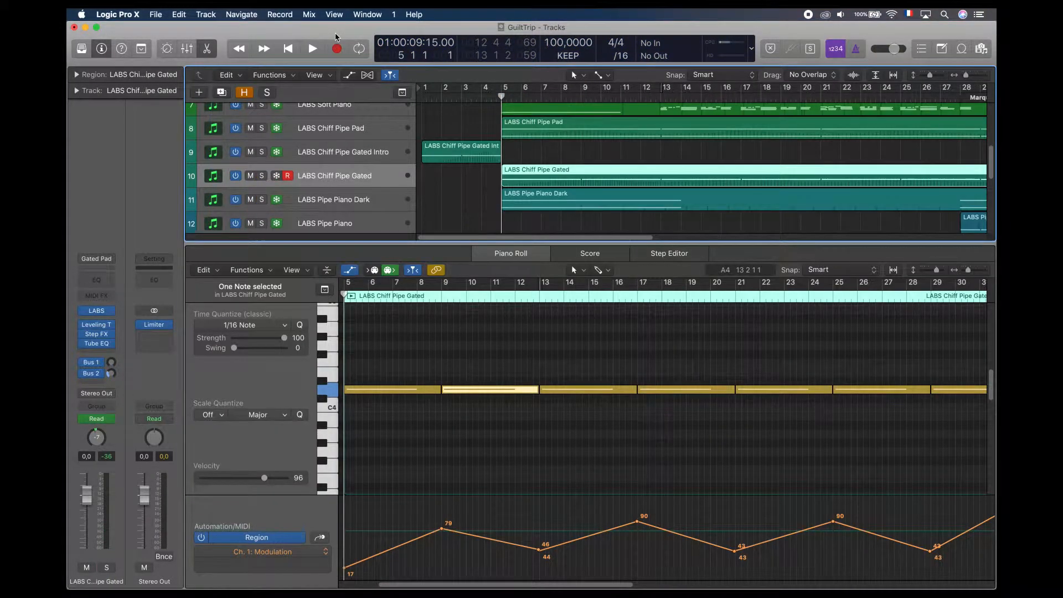
# Solo the LABS Chiff Pipe Gated track, play it from bar 5, and inspect its Step FX plug-in settings.
pyautogui.press('s')
pyautogui.press('space')
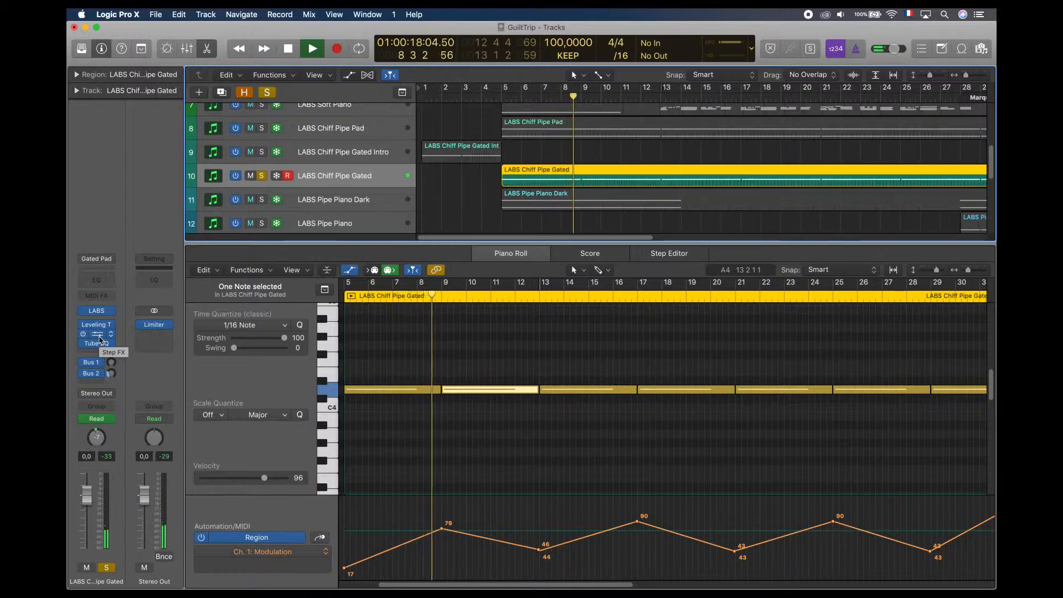
pyautogui.click(100, 340)
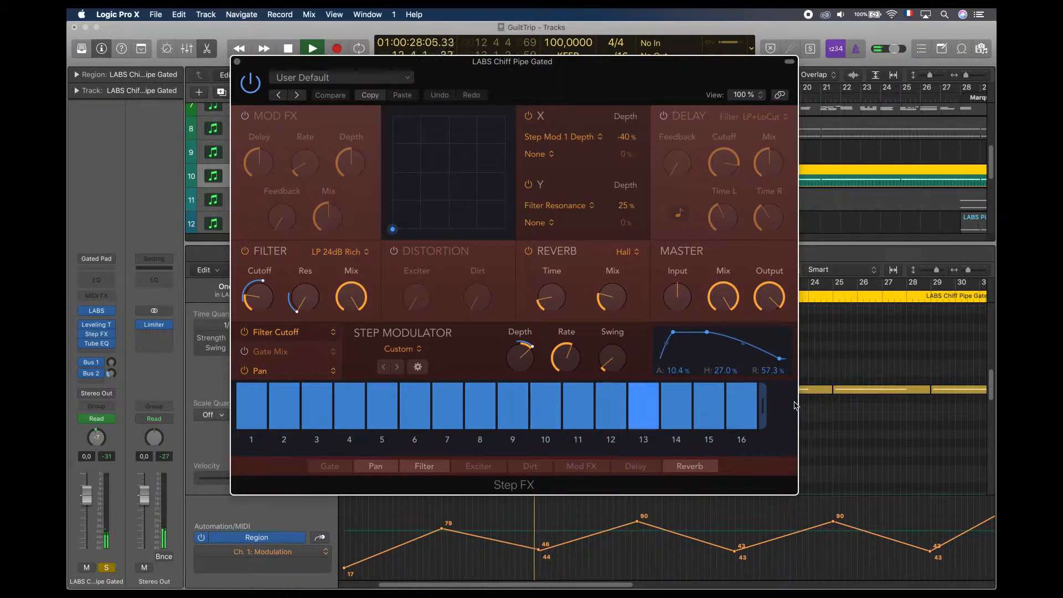
pyautogui.press('space')
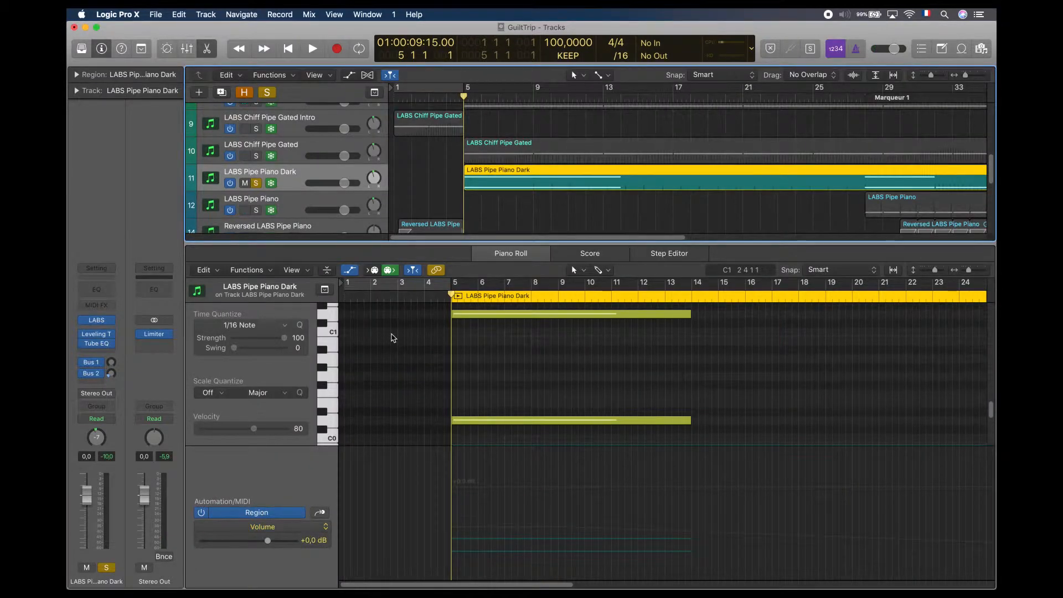
# Play the soloed LABS Pipe Piano Dark region from bar 5.
pyautogui.press('space')
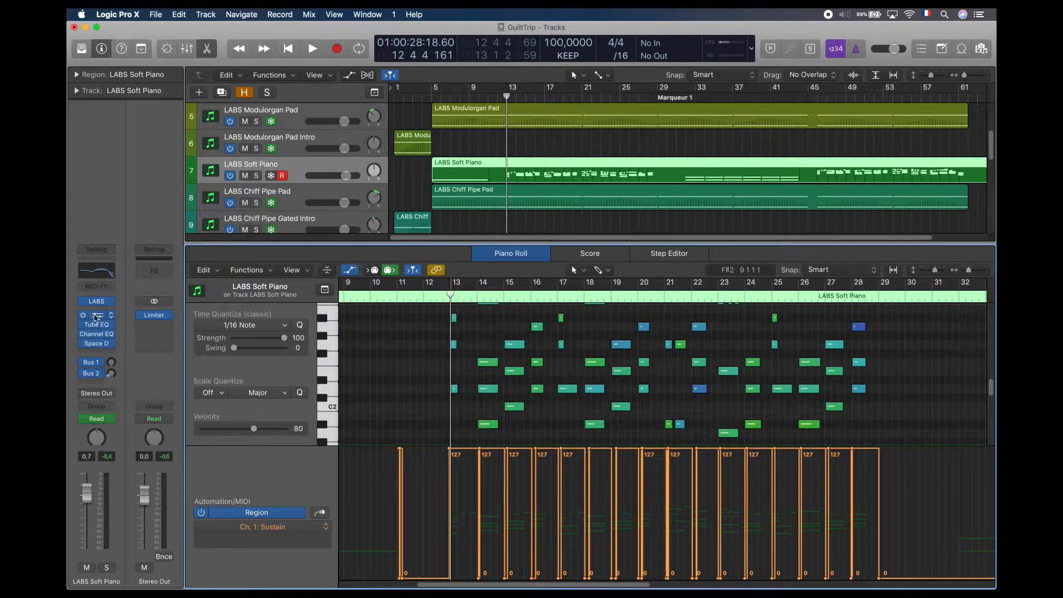
# View the LABS instrument on the Soft Piano track and play its part within the full mix from just before bar 13.
pyautogui.click(98, 302)
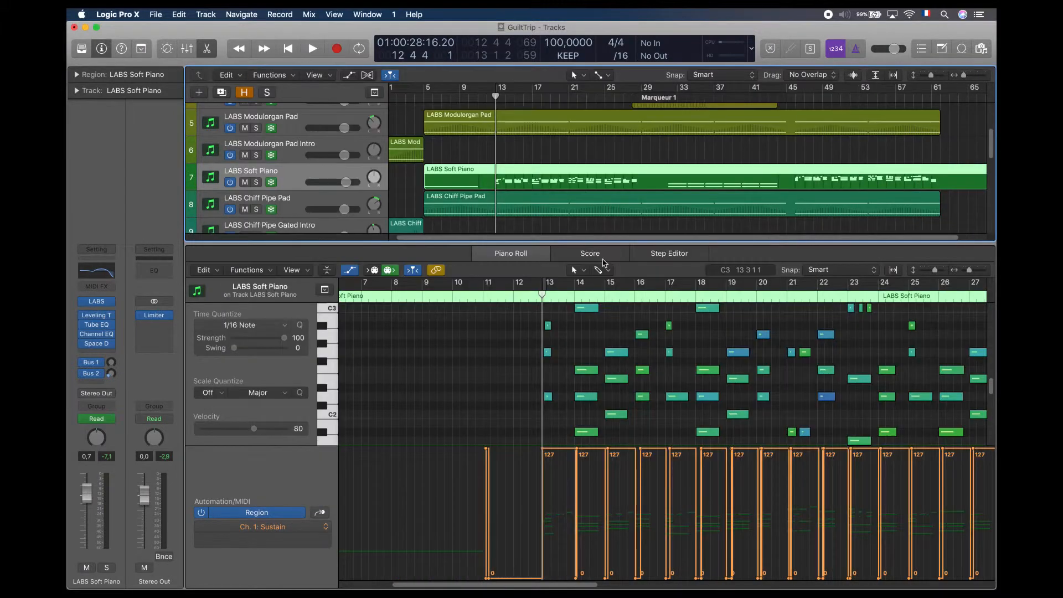
pyautogui.press('space')
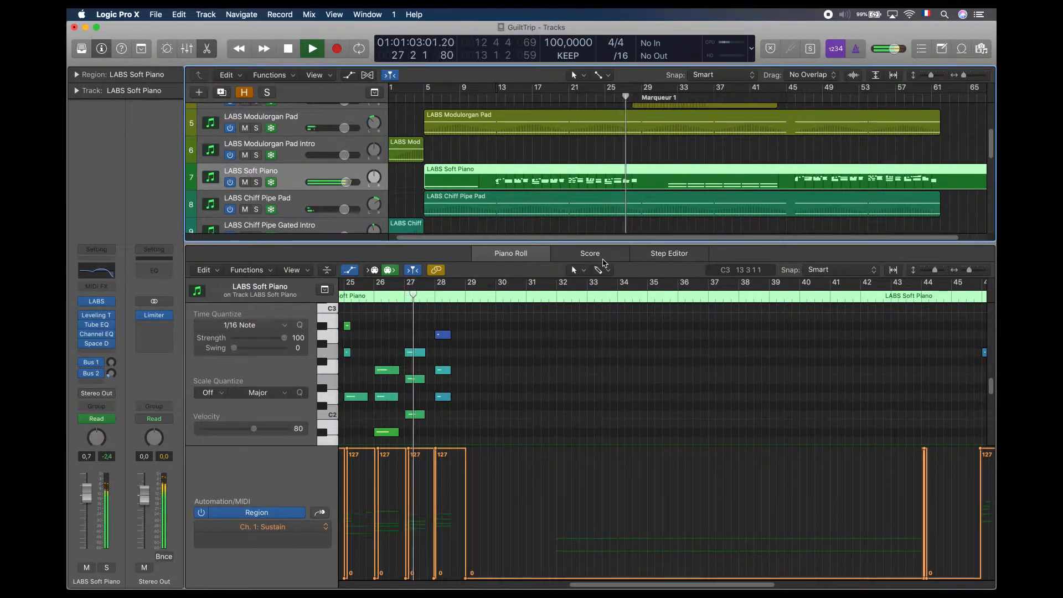
pyautogui.press('space')
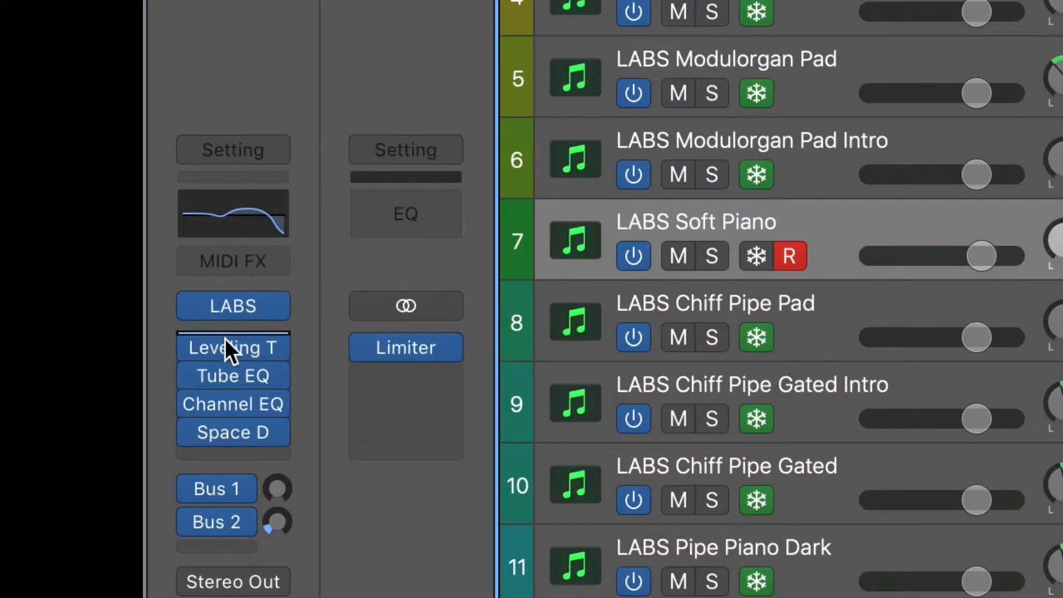
# Open the Soft Piano track's effects chain: Leveling Tool, Vintage Tube EQ, Channel EQ and Space D.
pyautogui.click(225, 346)
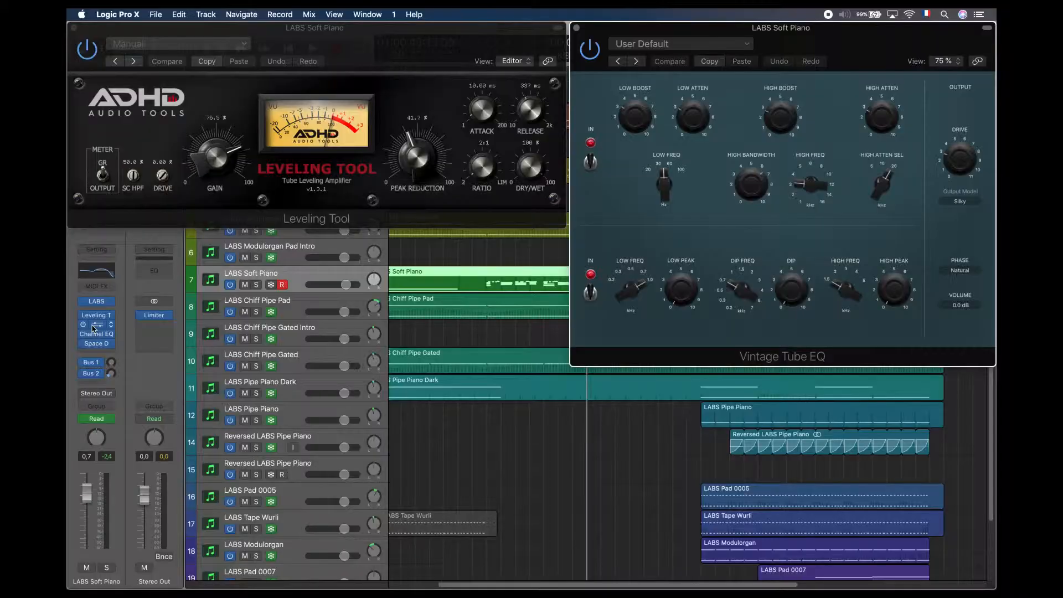
pyautogui.click(98, 334)
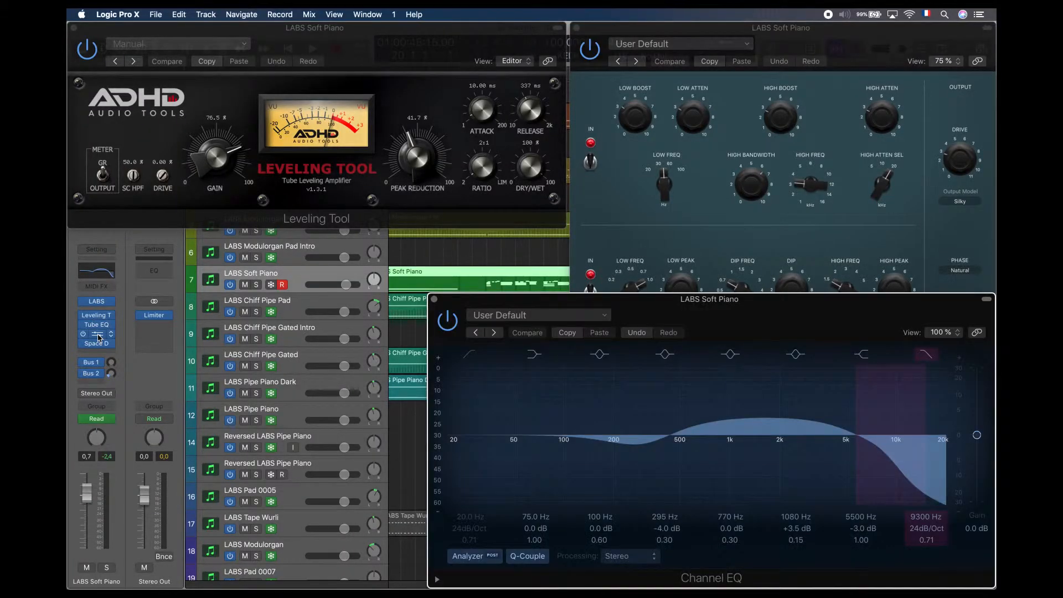
pyautogui.click(99, 344)
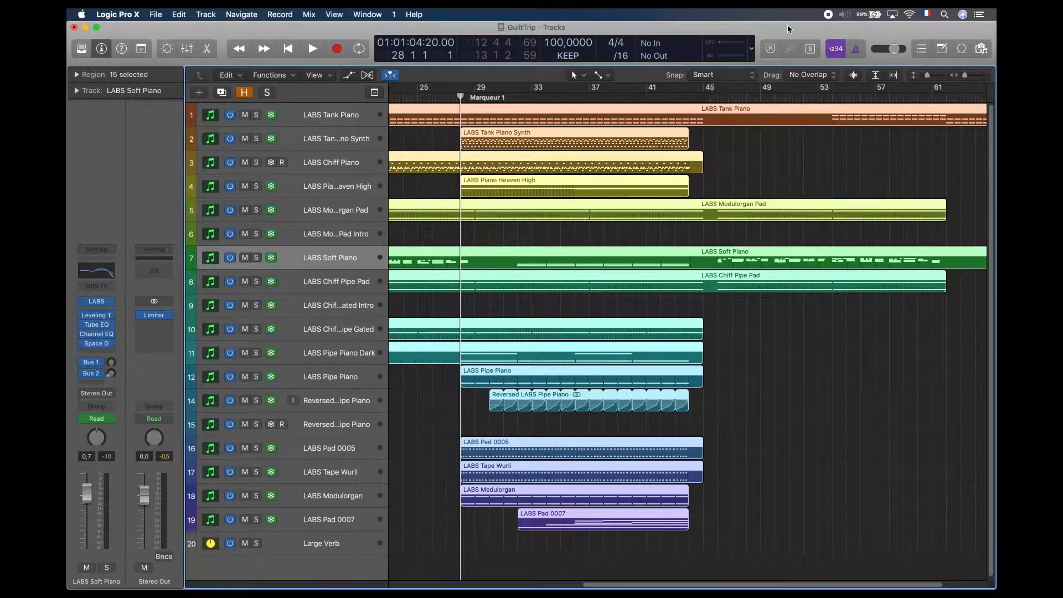
# Play the arrangement from bar 28 and examine the selected regions' notes and modulation curves in the Piano Roll, reviewing the tracks down to Large Verb.
pyautogui.press('space')
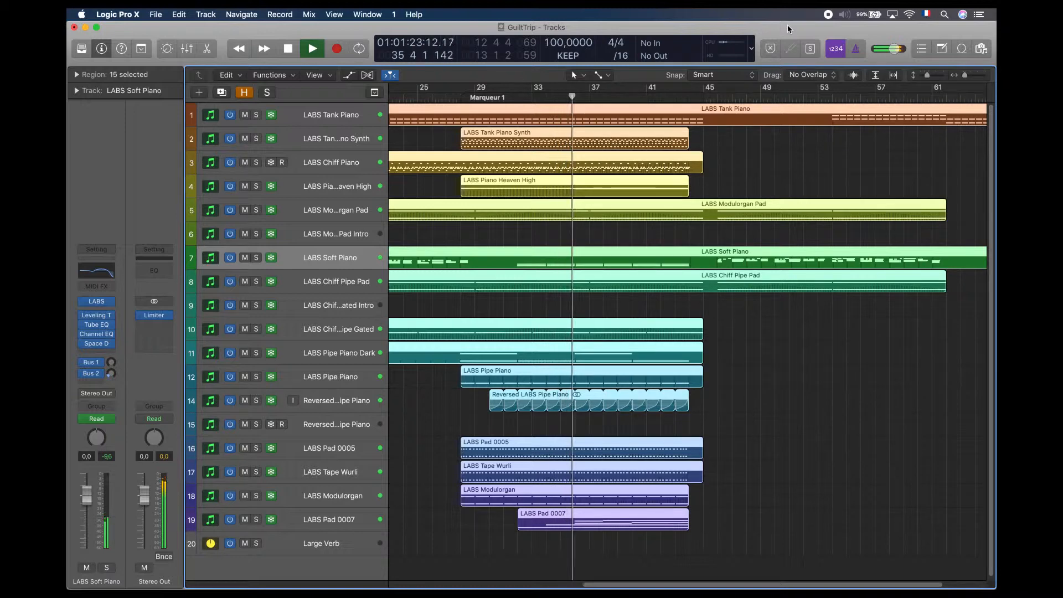
pyautogui.press('p')
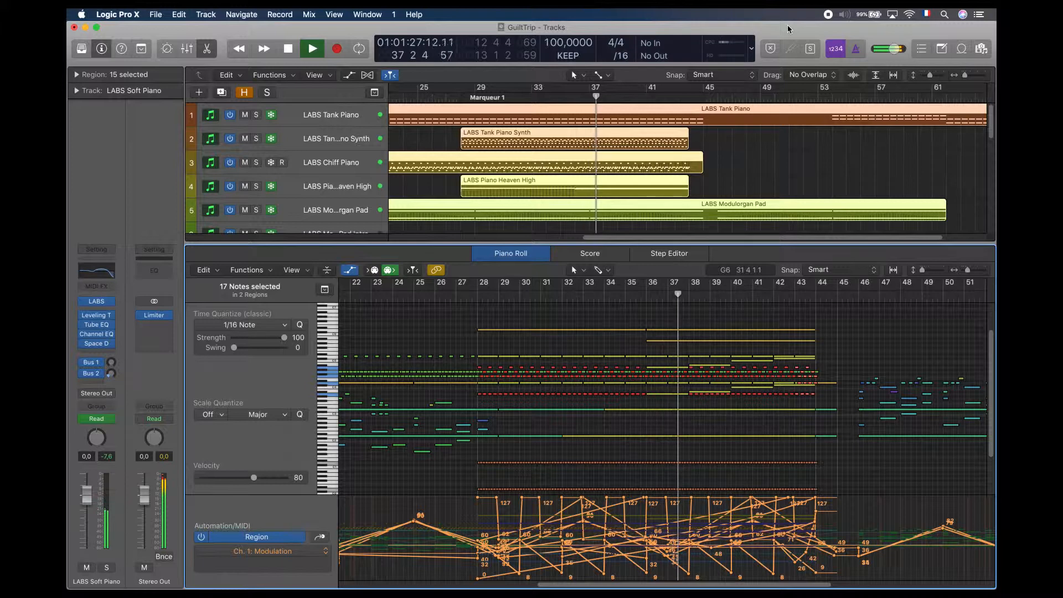
pyautogui.scroll(-1, 686, 126)
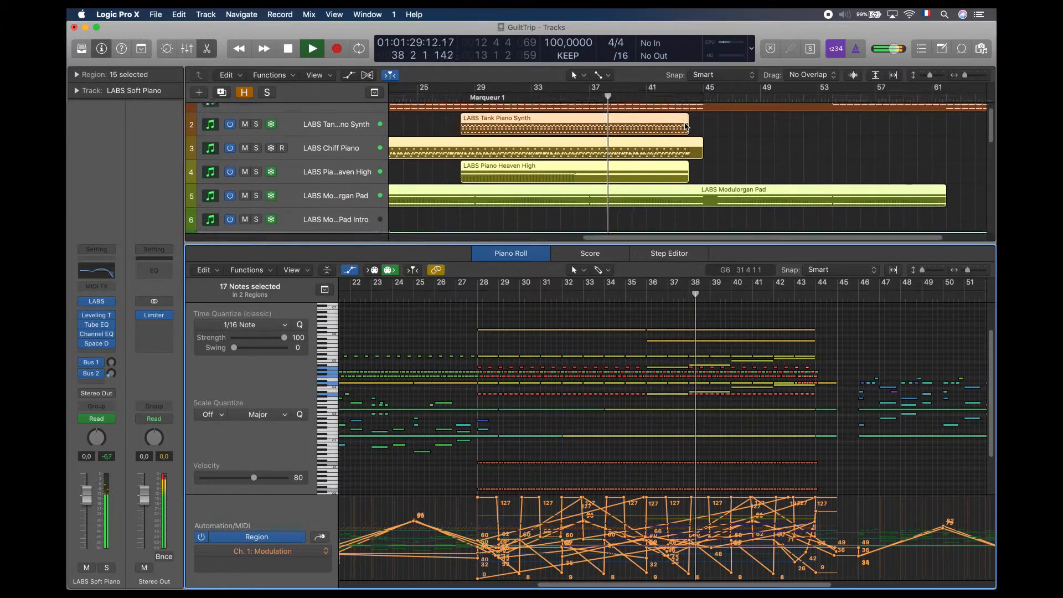
pyautogui.scroll(-3, 685, 126)
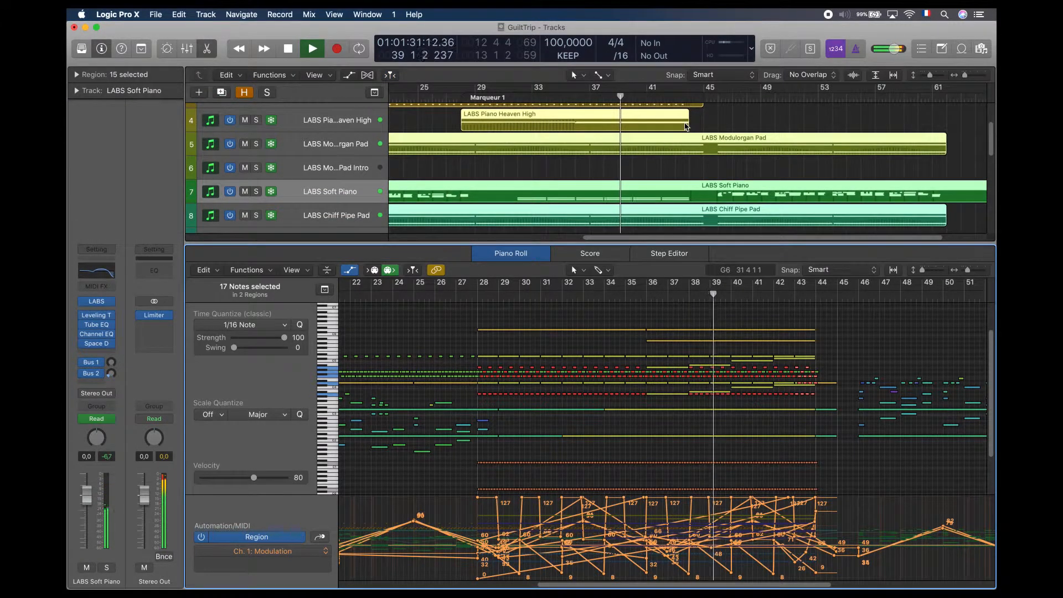
pyautogui.scroll(-4, 685, 126)
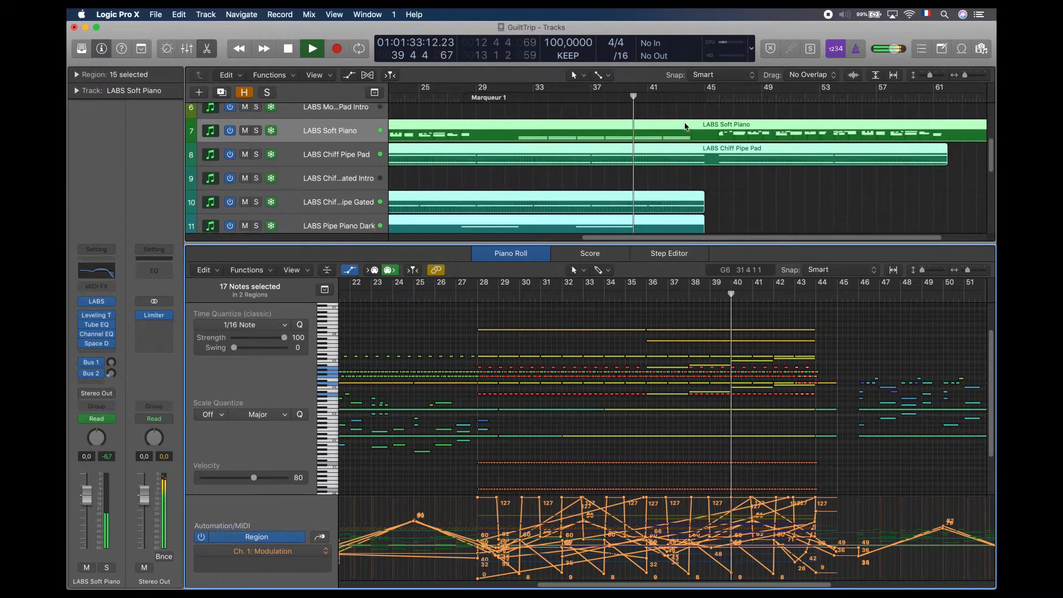
pyautogui.scroll(-5, 686, 126)
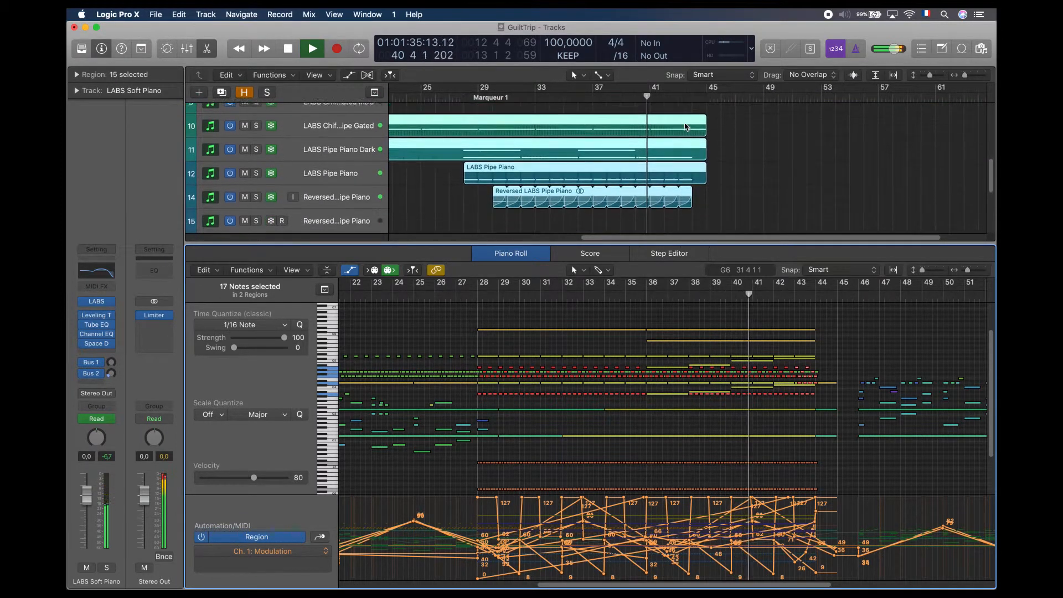
pyautogui.scroll(-5, 686, 127)
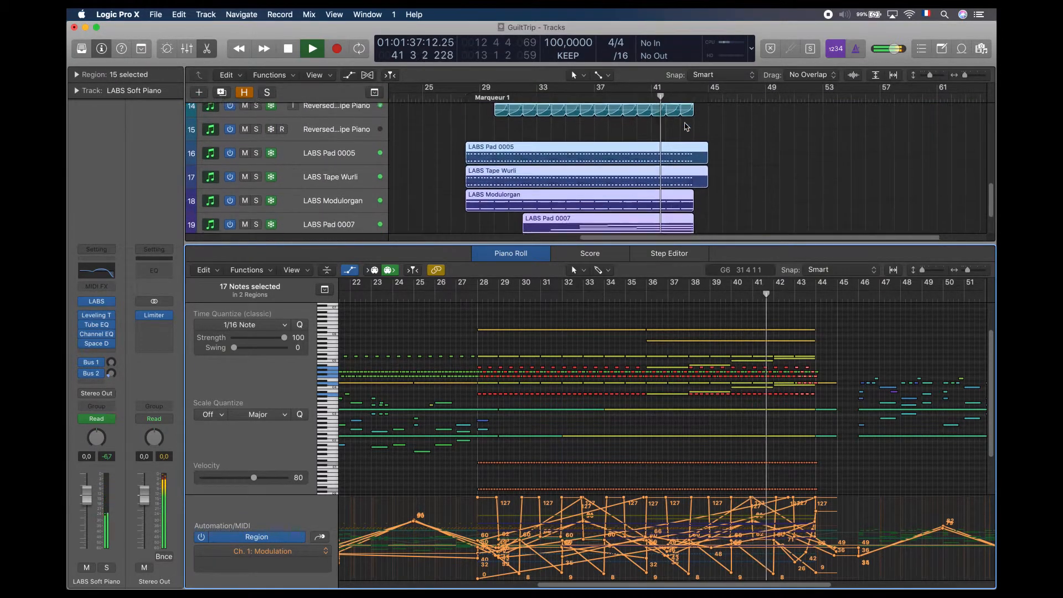
pyautogui.scroll(-3, 686, 127)
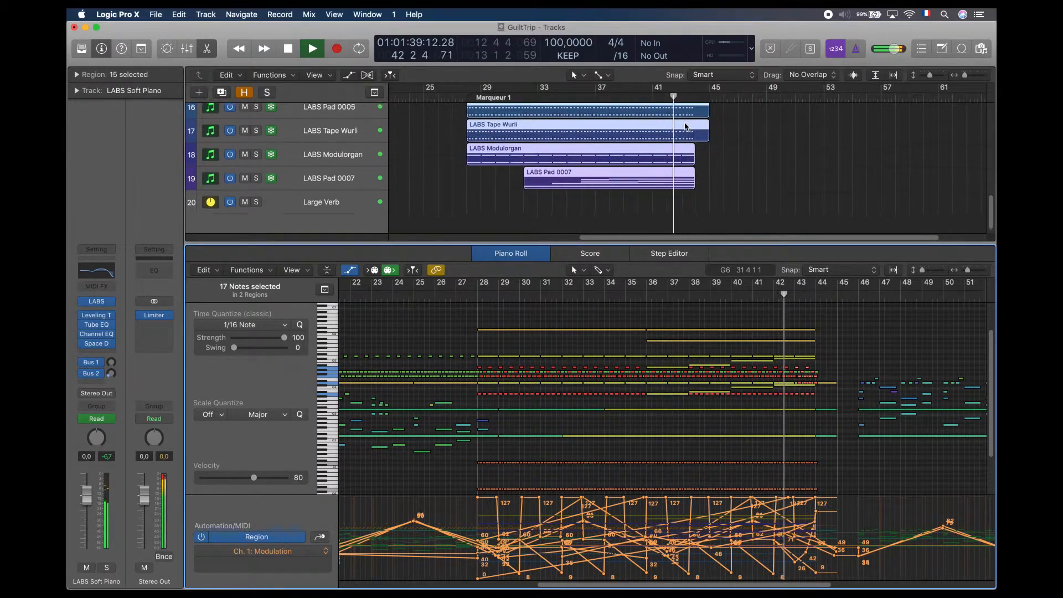
pyautogui.scroll(3, 685, 127)
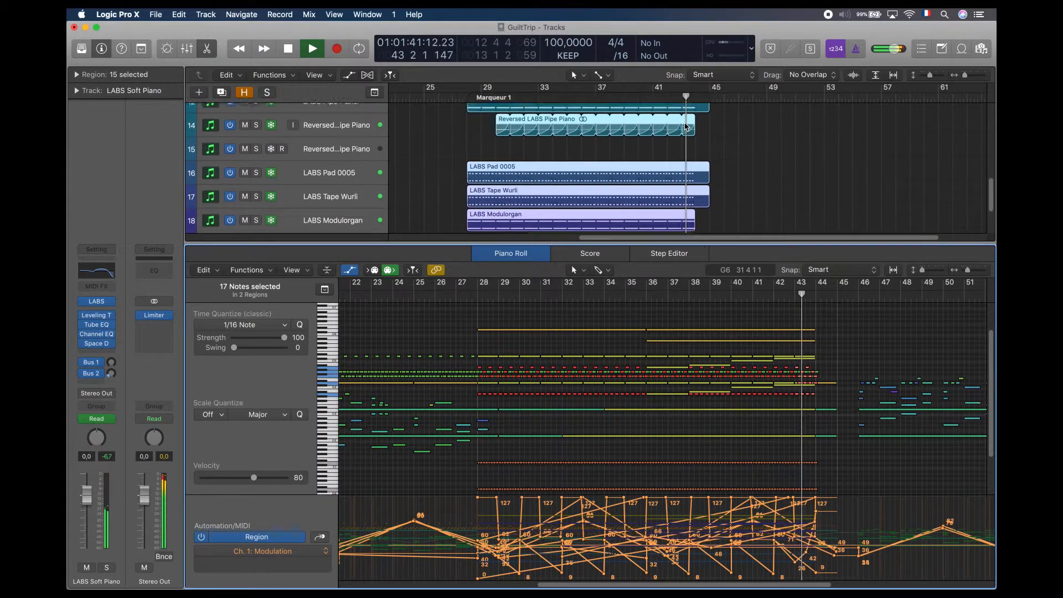
pyautogui.scroll(5, 685, 126)
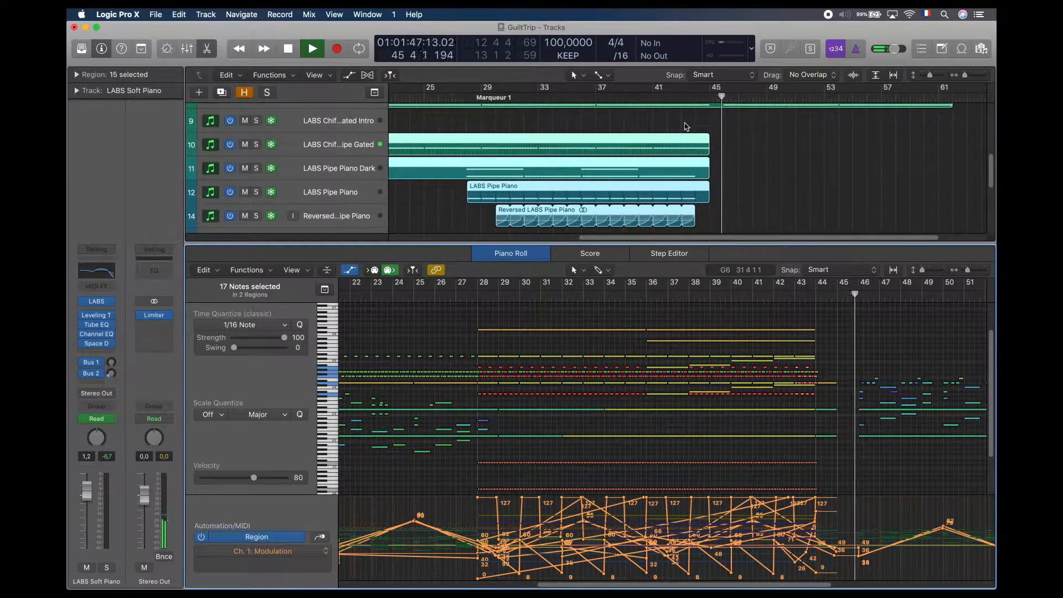
pyautogui.press('space')
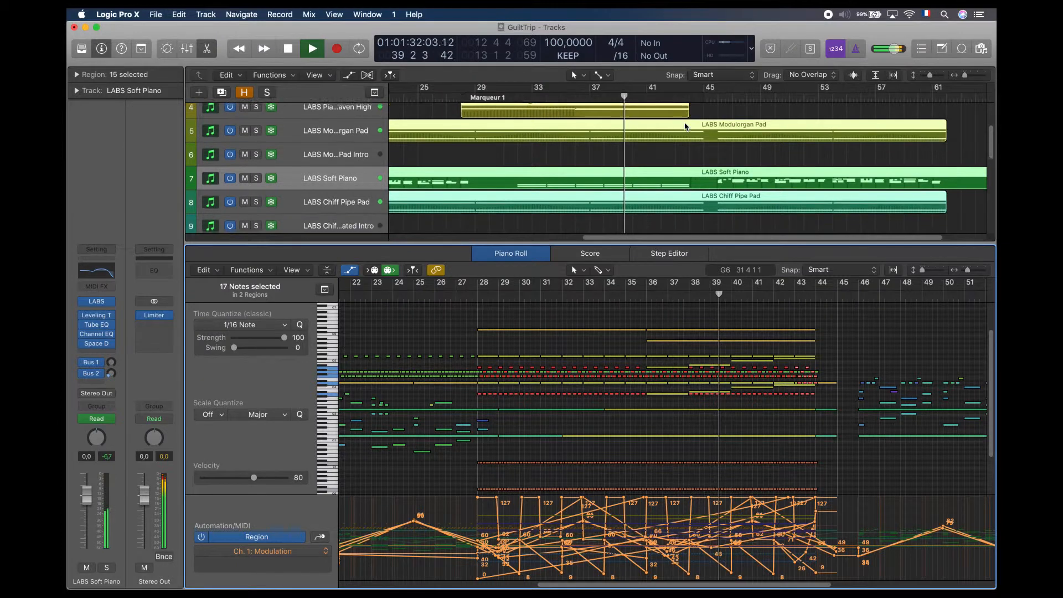
# Review the selected regions from LABS Modulorgan Pad down through LABS Pad 0005 while the arrangement plays.
pyautogui.scroll(-5, 685, 126)
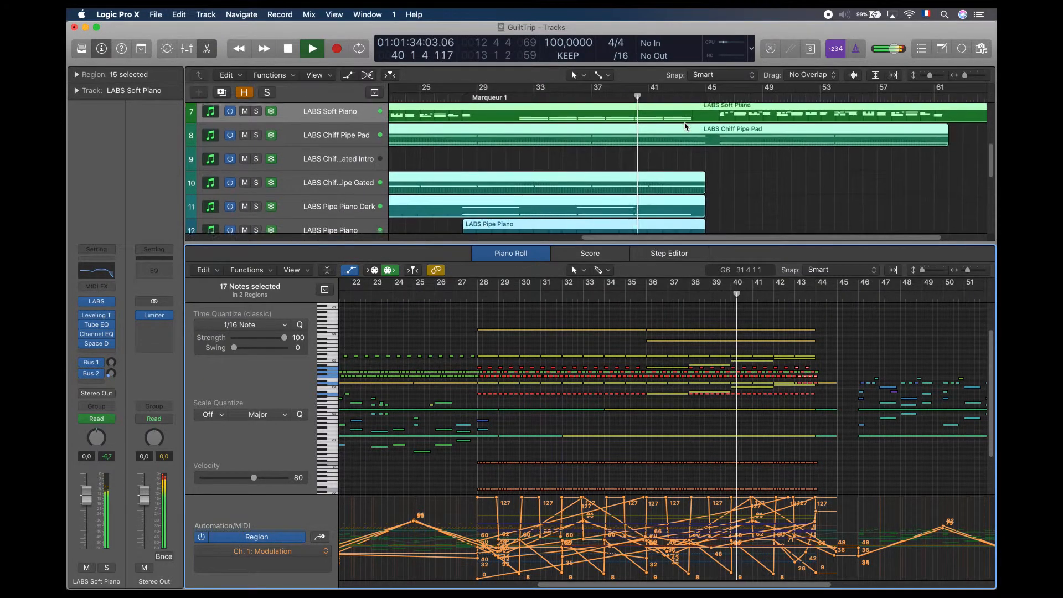
pyautogui.scroll(-6, 685, 127)
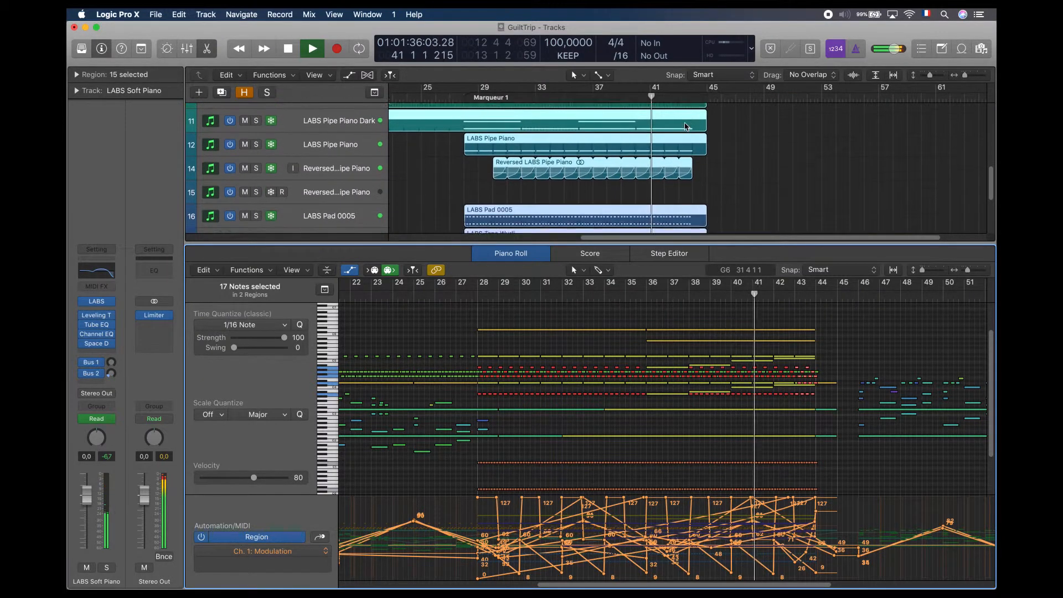
pyautogui.scroll(-4, 685, 126)
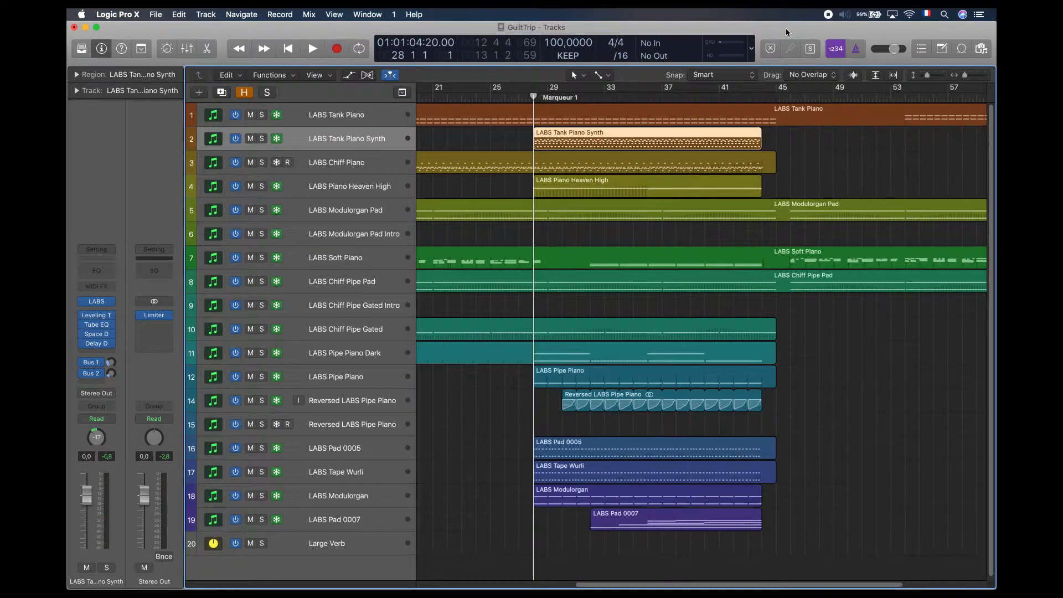
# Solo LABS Tank Piano Synth and play its region from bar 28 with its notes and modulation curve open in the Piano Roll.
pyautogui.press('s')
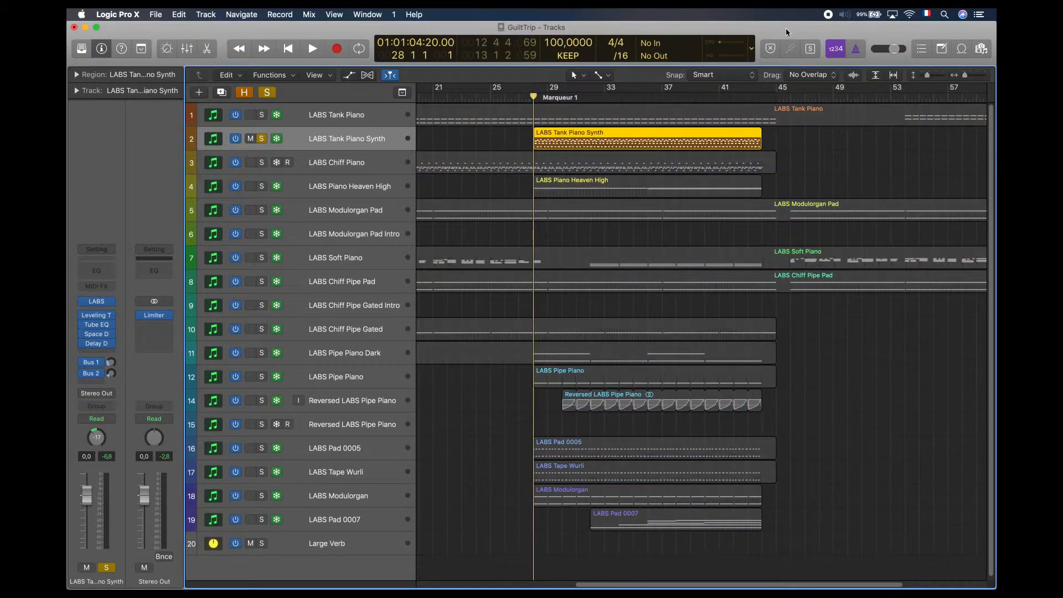
pyautogui.press('e')
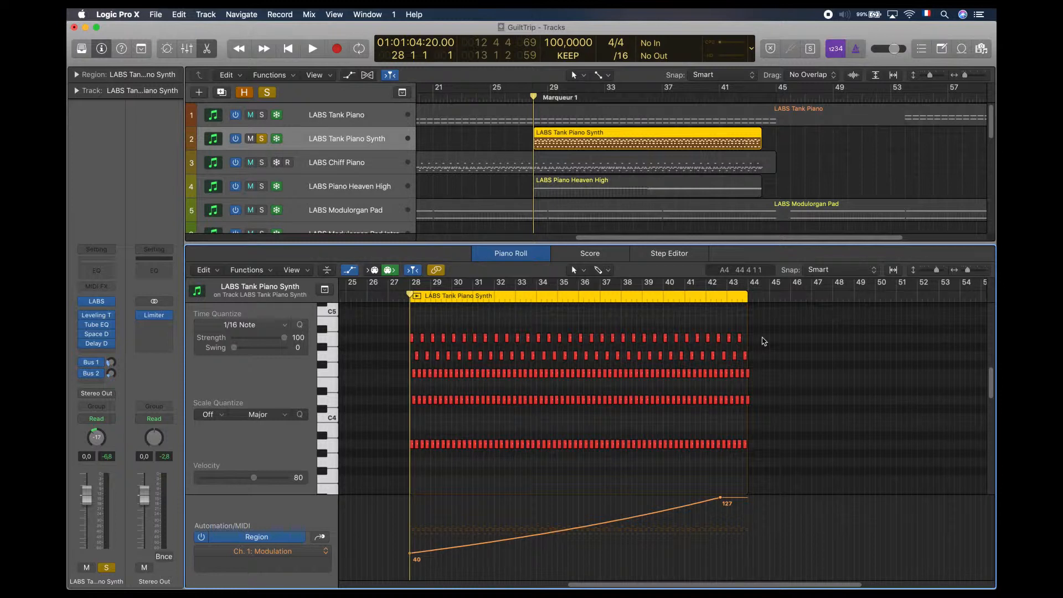
pyautogui.press('space')
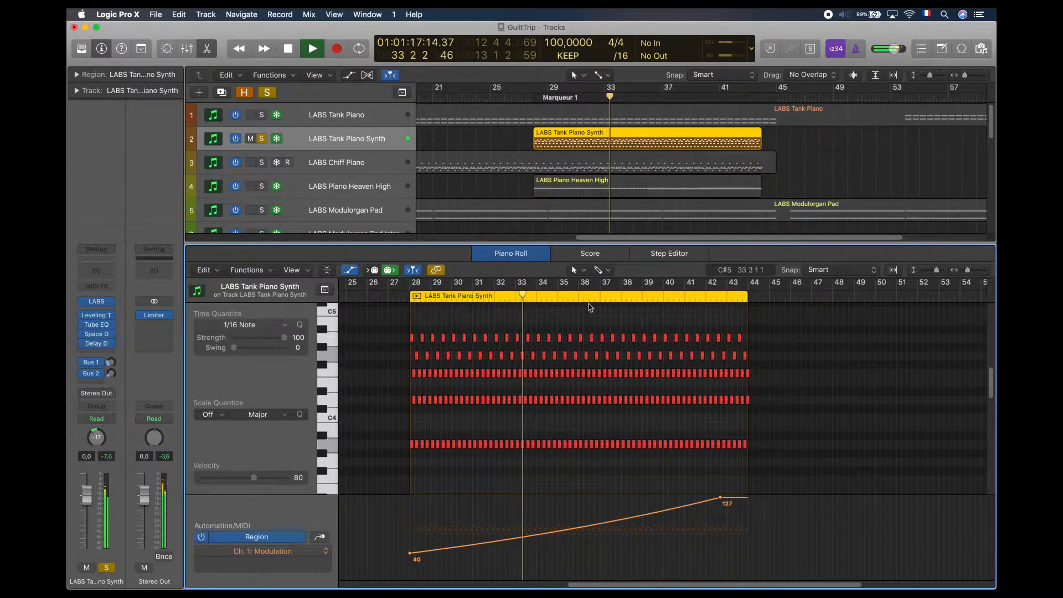
pyautogui.click(684, 297)
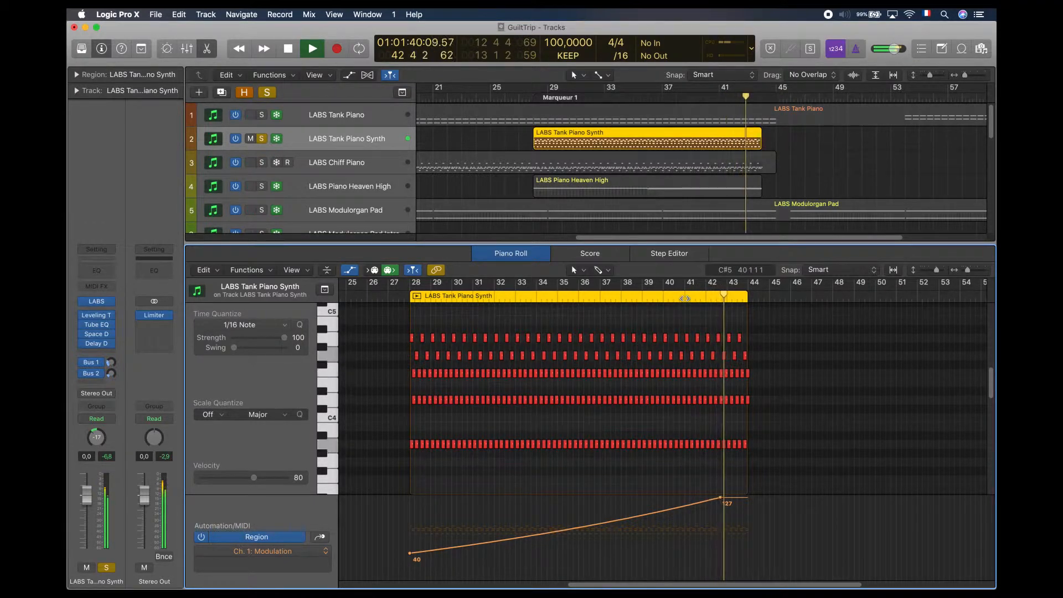
pyautogui.press('space')
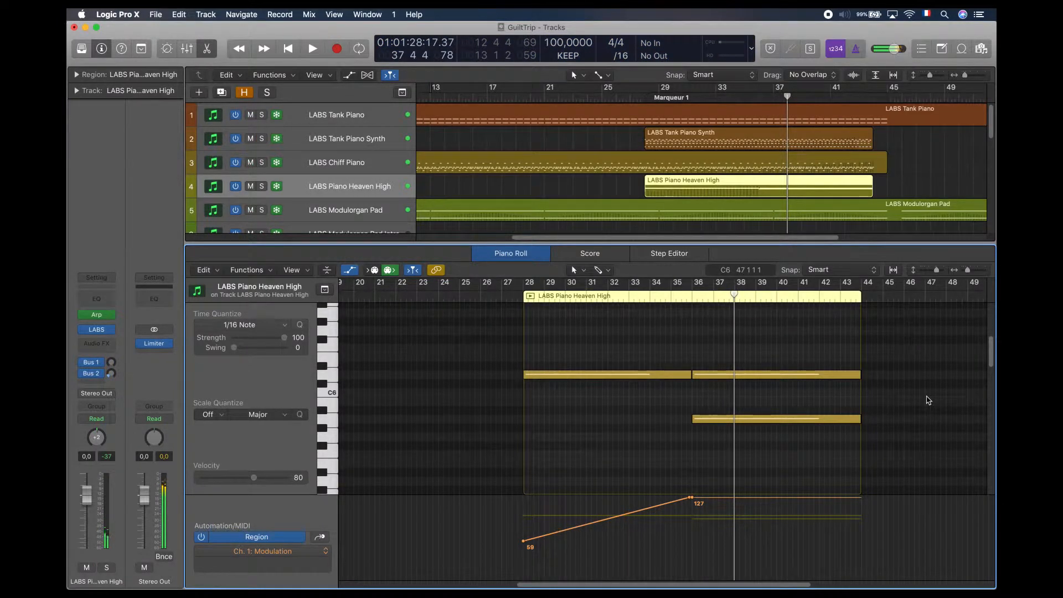
# Play the LABS Piano Heaven High region from bar 30, switching its solo on and off to compare it with the full mix.
pyautogui.click(564, 299)
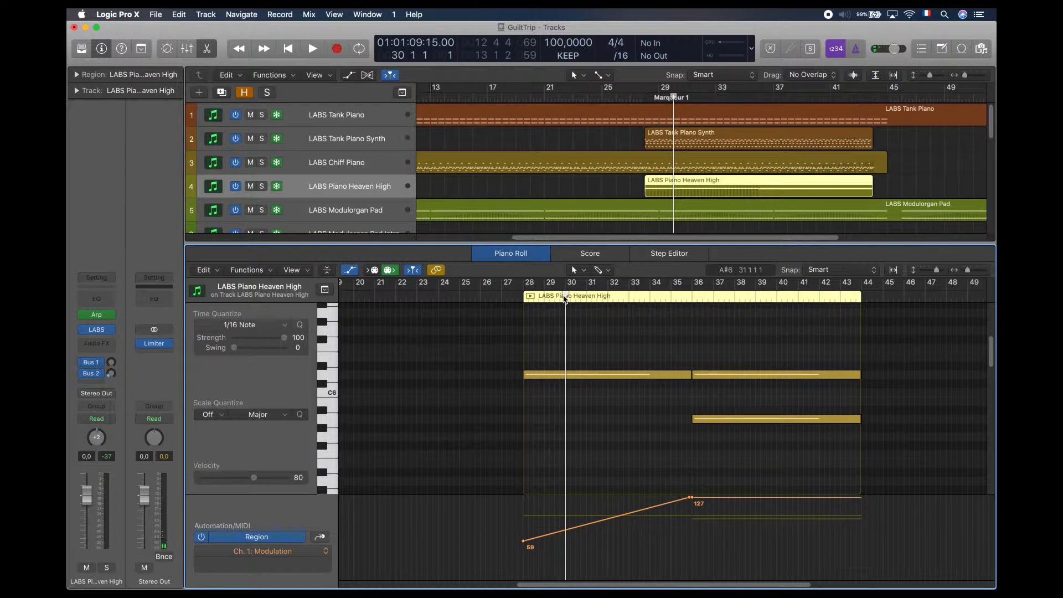
pyautogui.press('space')
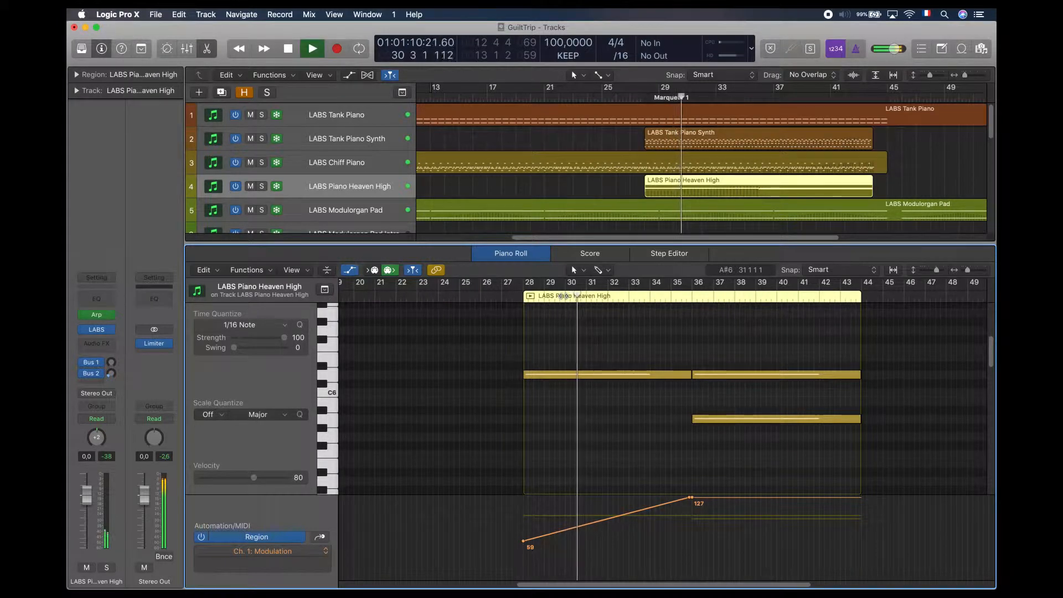
pyautogui.press('s')
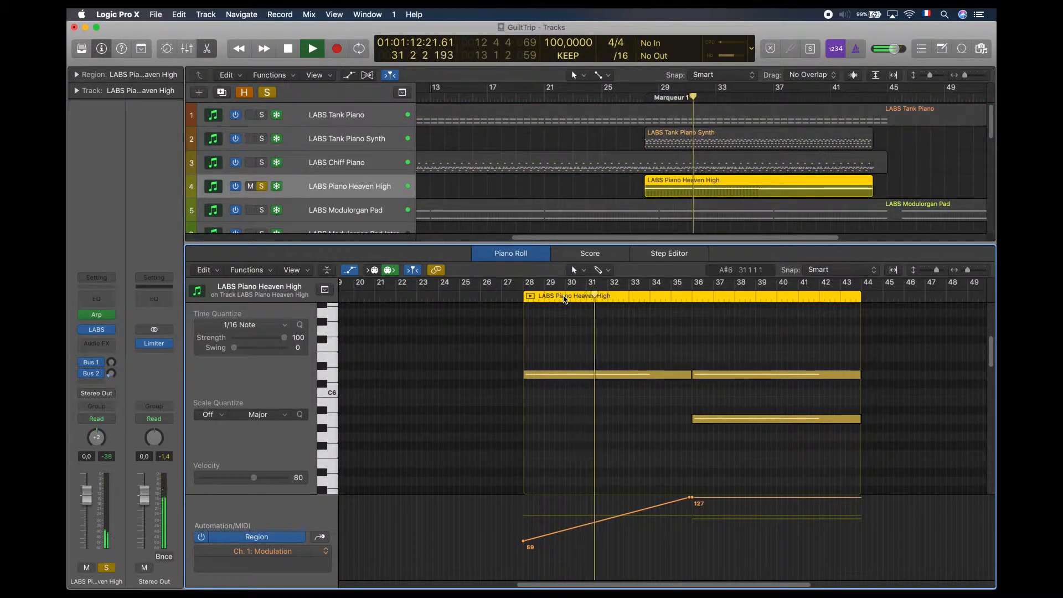
pyautogui.press('s')
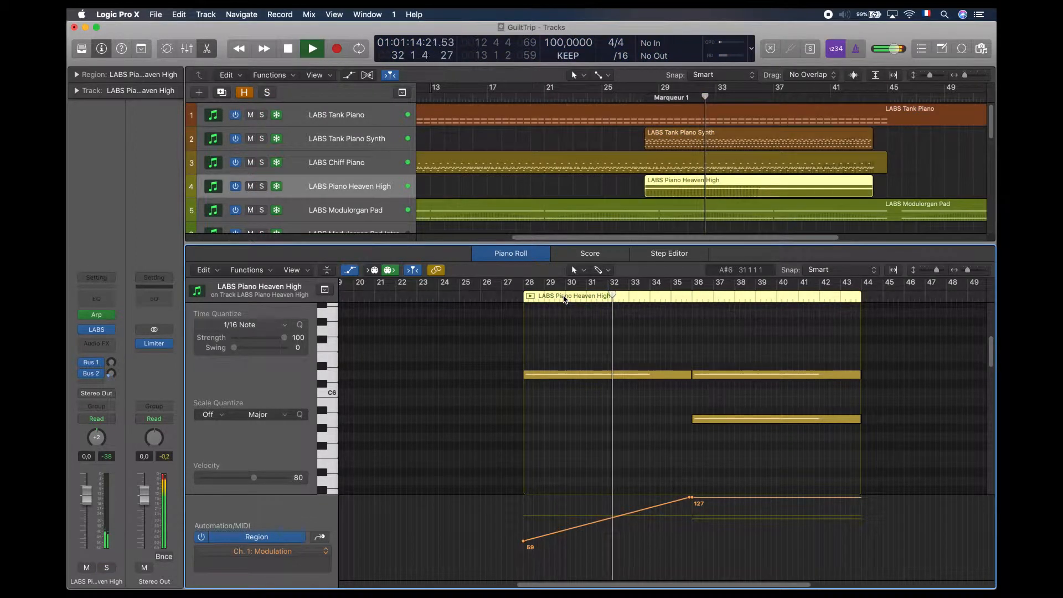
pyautogui.press('s')
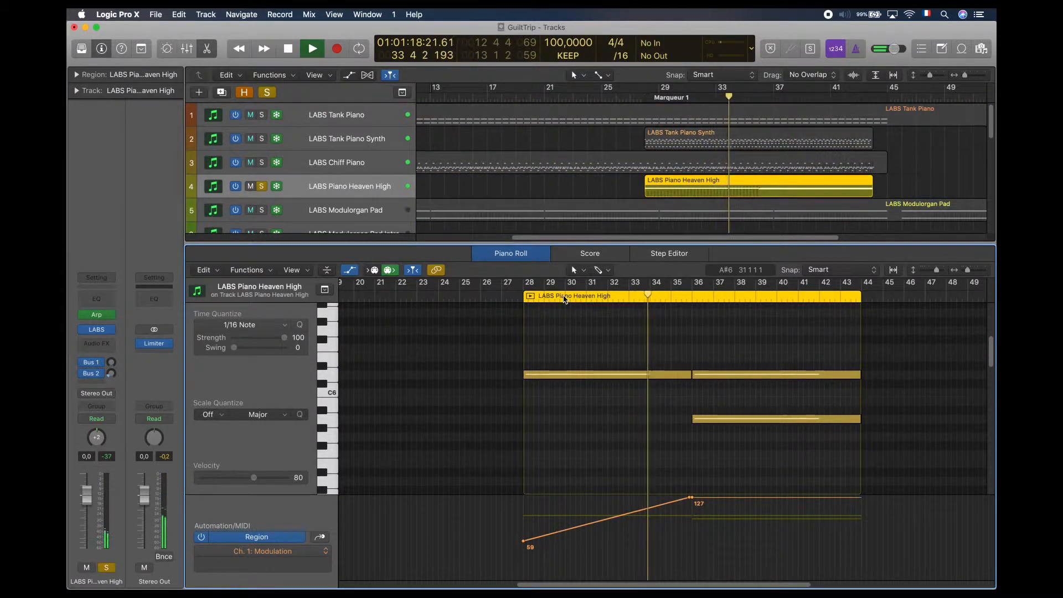
pyautogui.press('space')
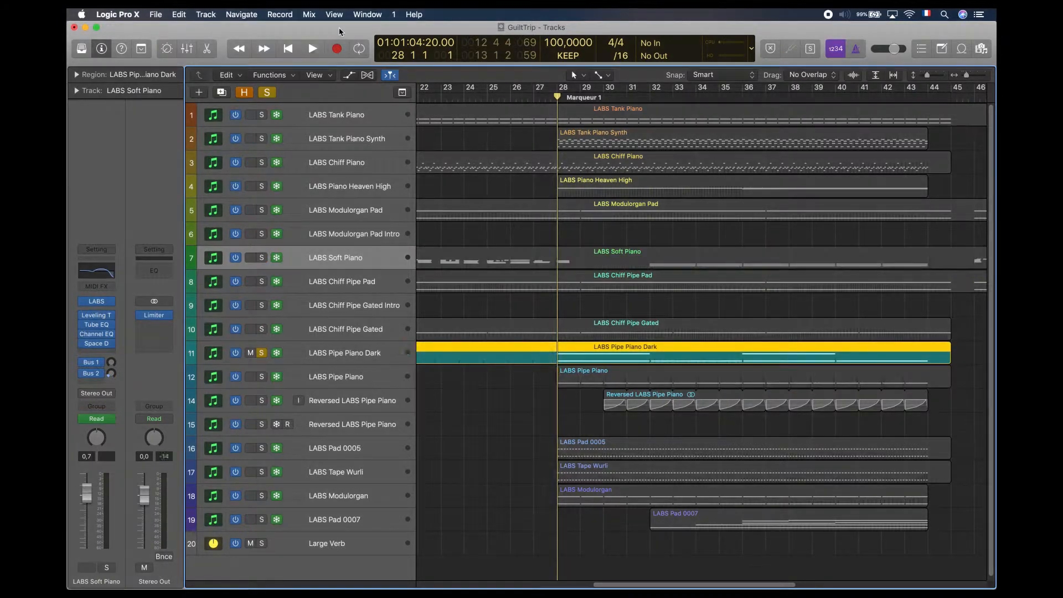
# Play the soloed LABS Pipe Piano Dark region from bar 28.
pyautogui.press('space')
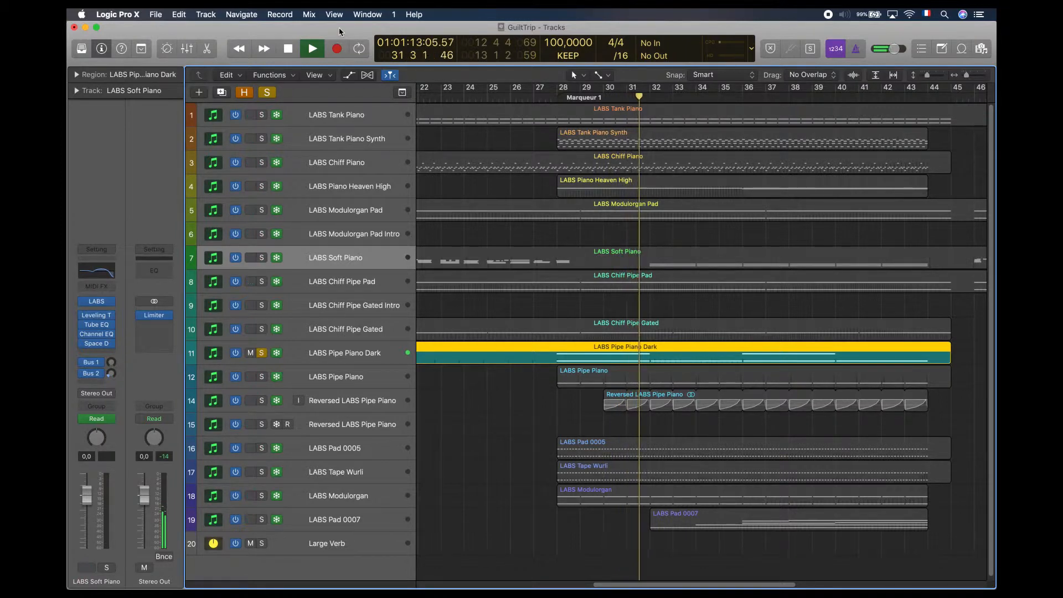
pyautogui.press('space')
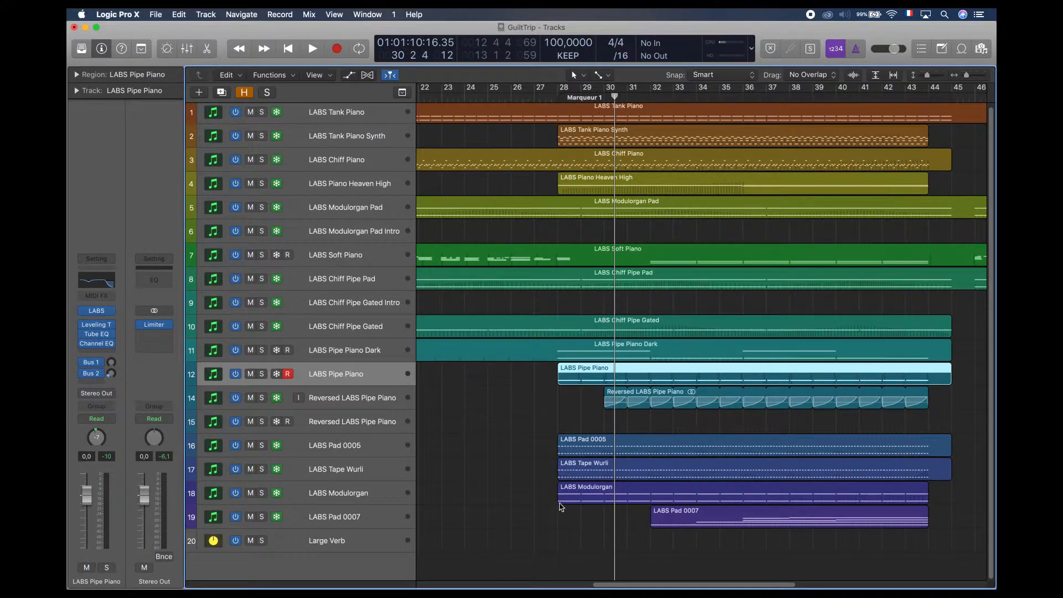
# Solo the LABS Pipe Piano track and examine its region's notes and modulation curve in the Piano Roll.
pyautogui.click(261, 374)
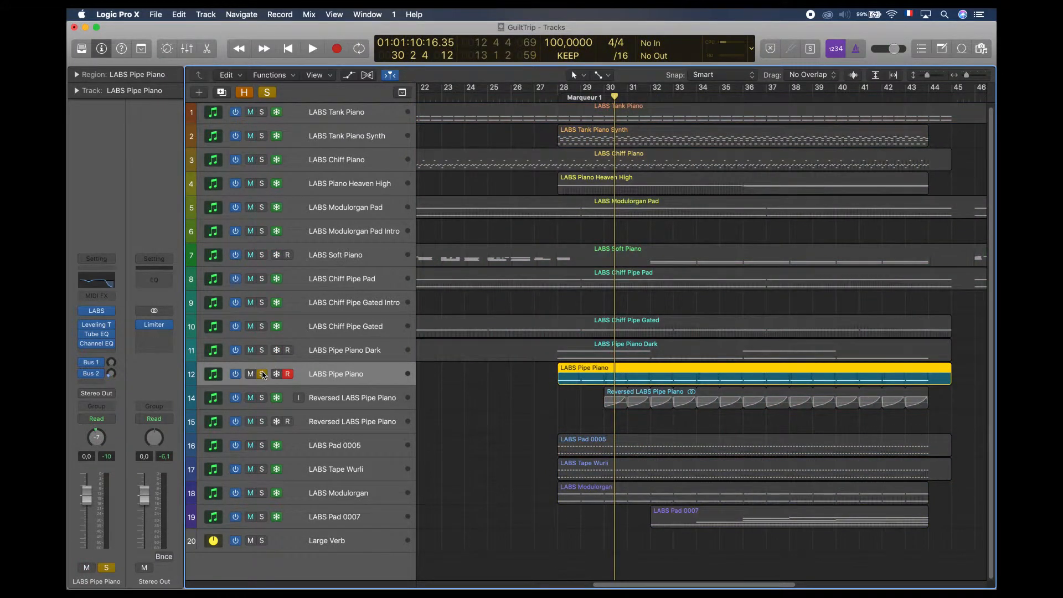
pyautogui.press('e')
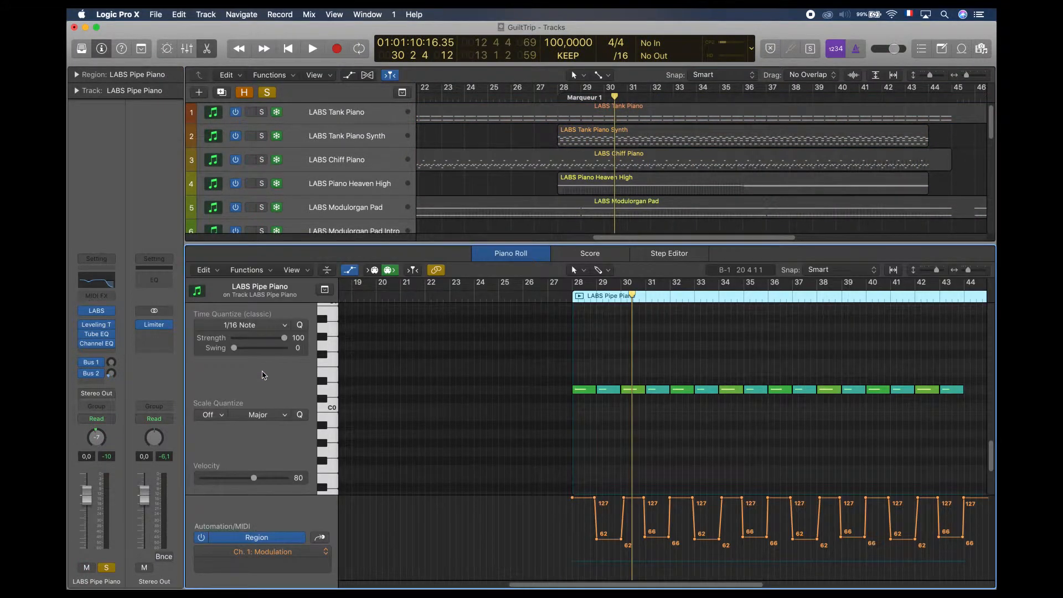
pyautogui.hscroll(5, 691, 391)
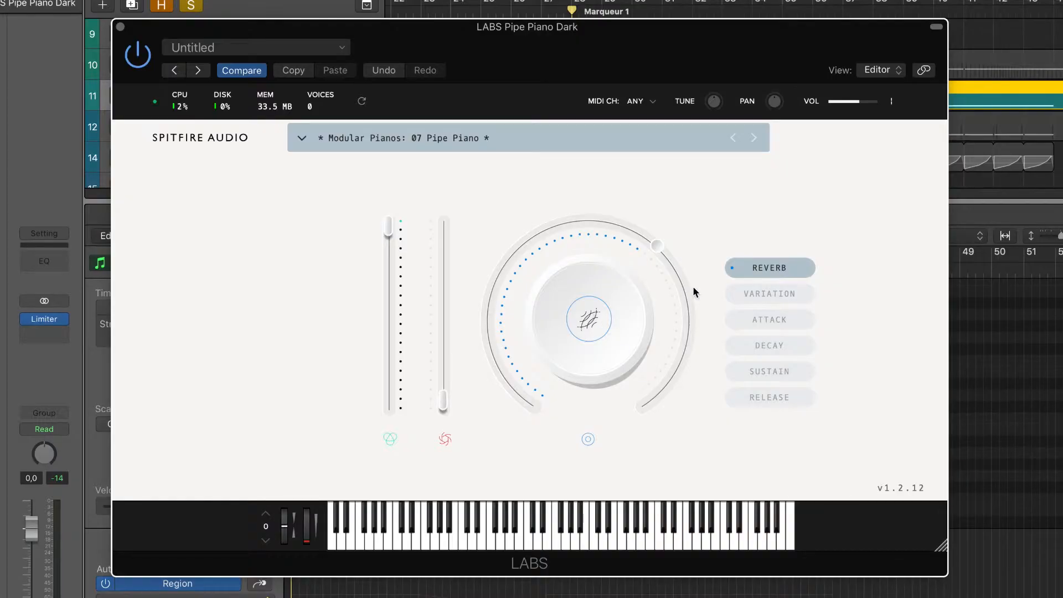
# View the Variation setting of the LABS instrument on the LABS Pipe Piano Dark track.
pyautogui.click(739, 289)
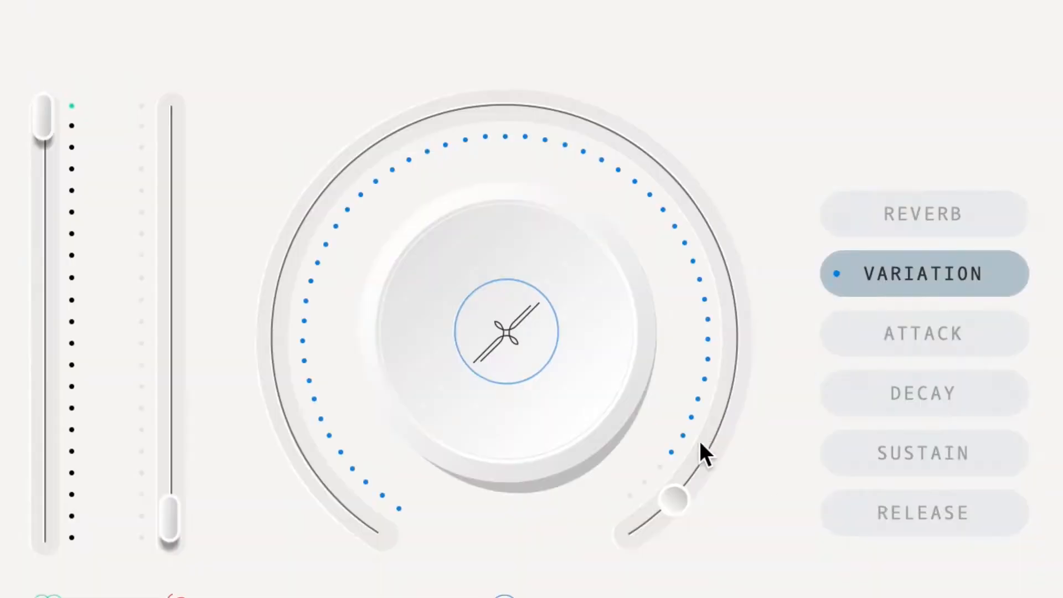
pyautogui.moveTo(662, 392)
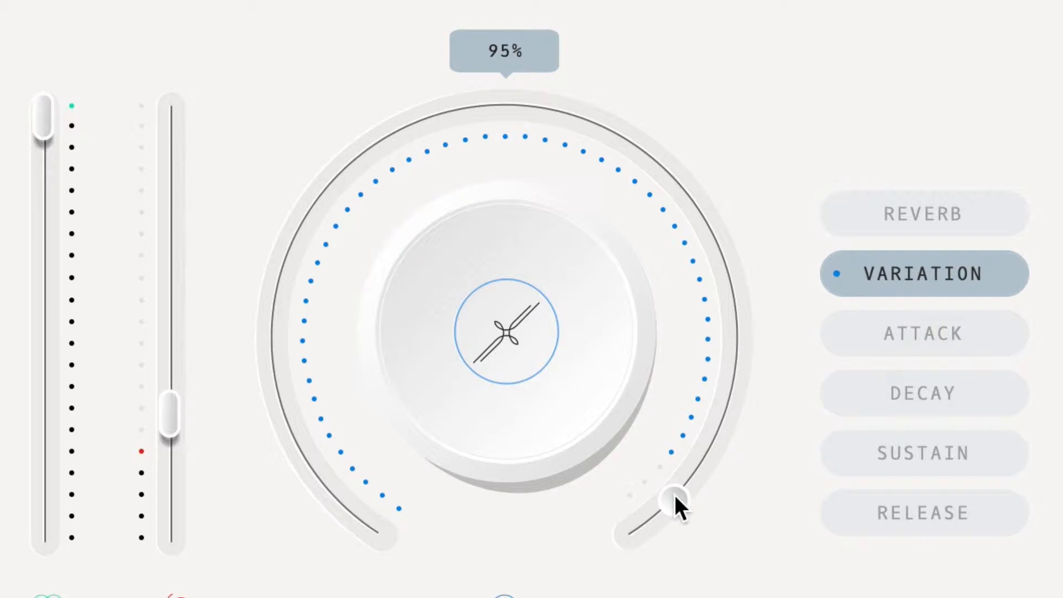
pyautogui.click(718, 294)
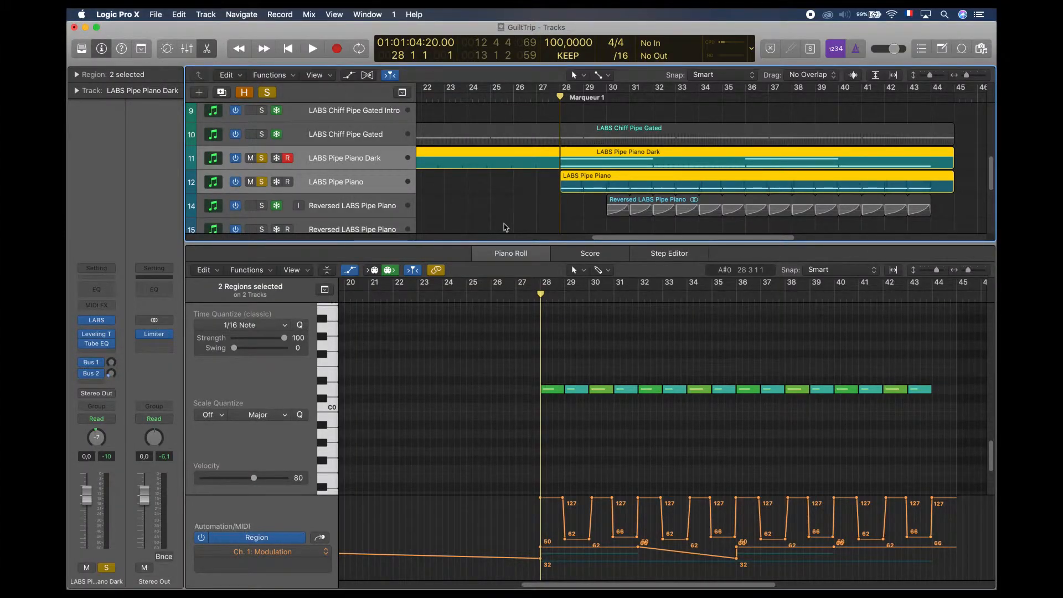
# Play the soloed LABS Pipe Piano Dark and LABS Pipe Piano regions together from bar 28, and the soloed LABS Soft Piano region from bar 35.
pyautogui.press('space')
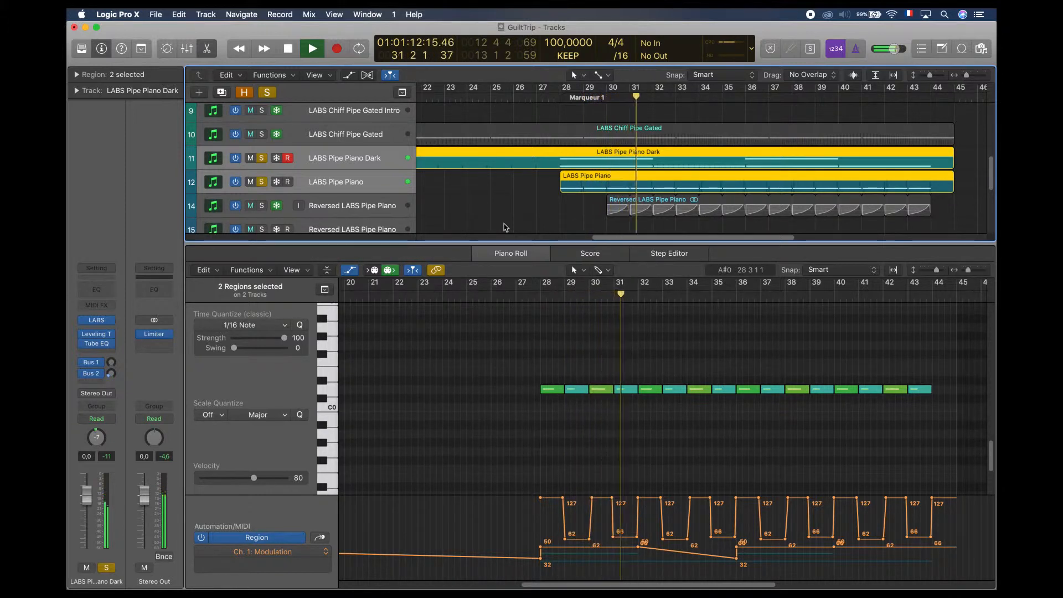
pyautogui.press('space')
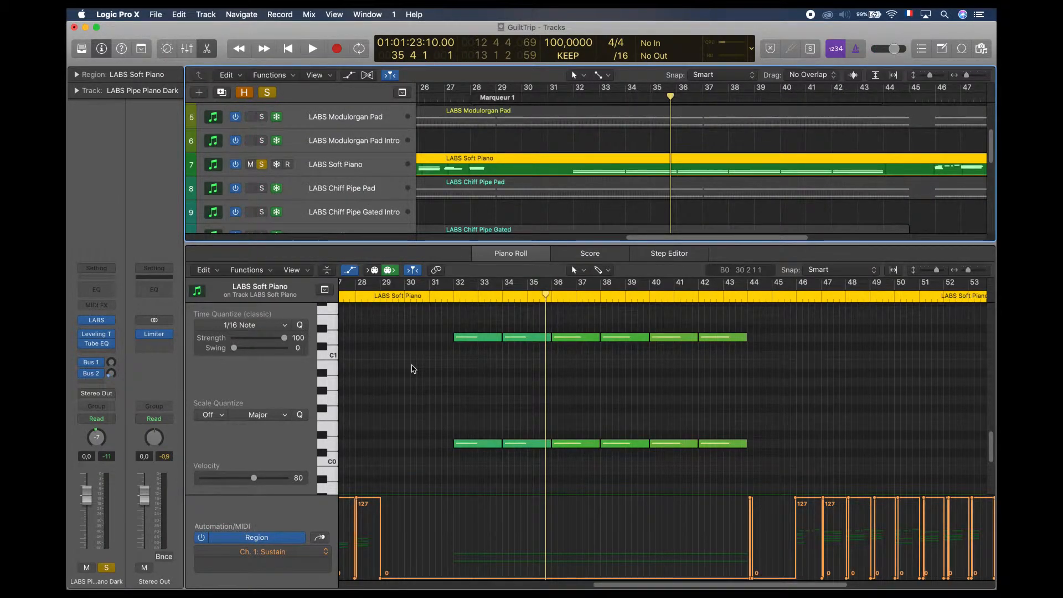
pyautogui.press('space')
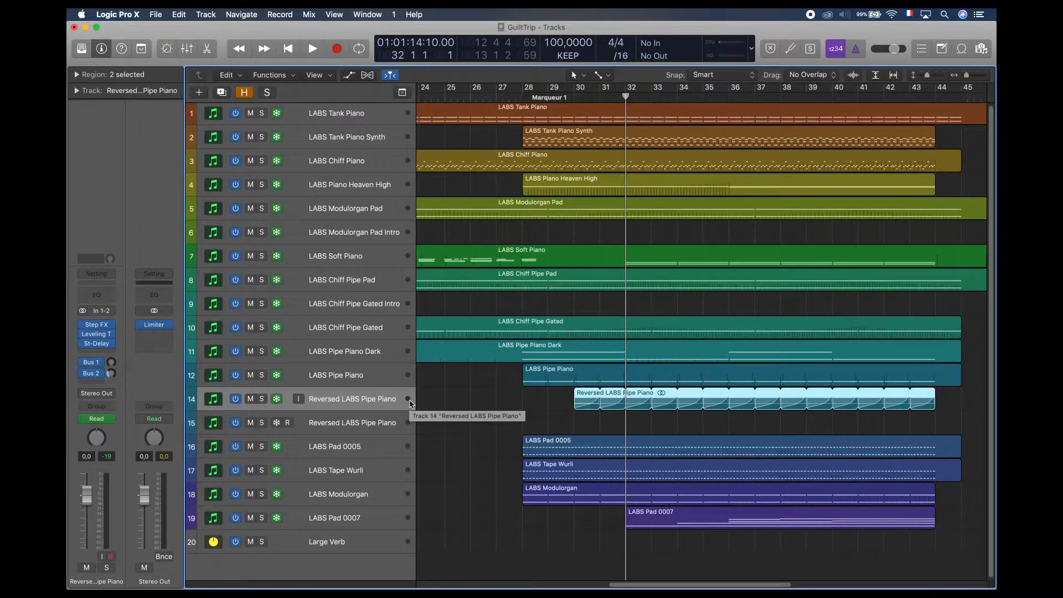
# Play the Reversed LABS Pipe Piano regions from bar 32 in the mix and soloed, and open the track's Step FX effect.
pyautogui.press('space')
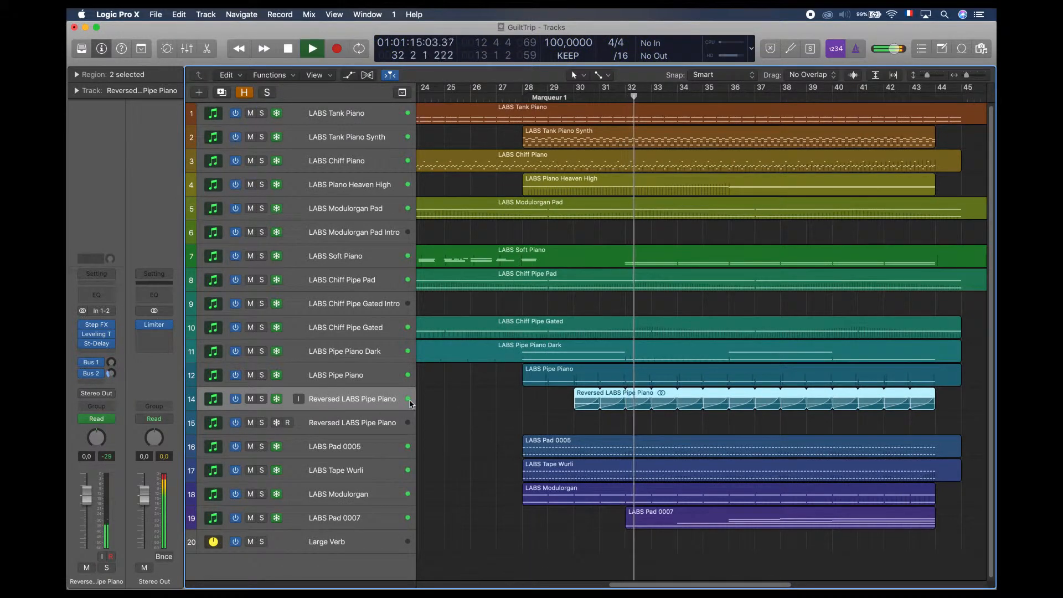
pyautogui.press('s')
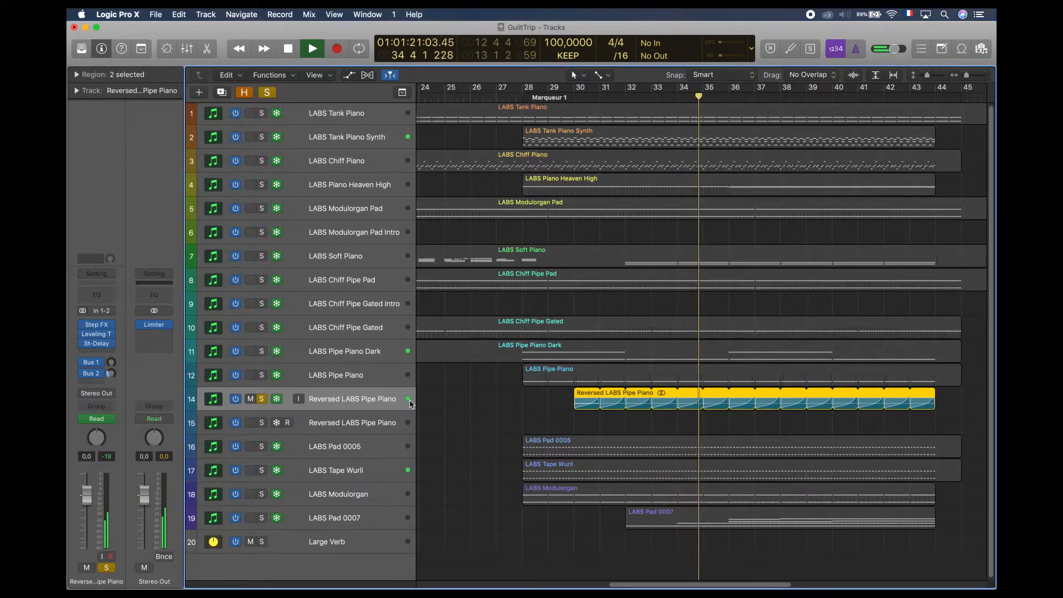
pyautogui.press('space')
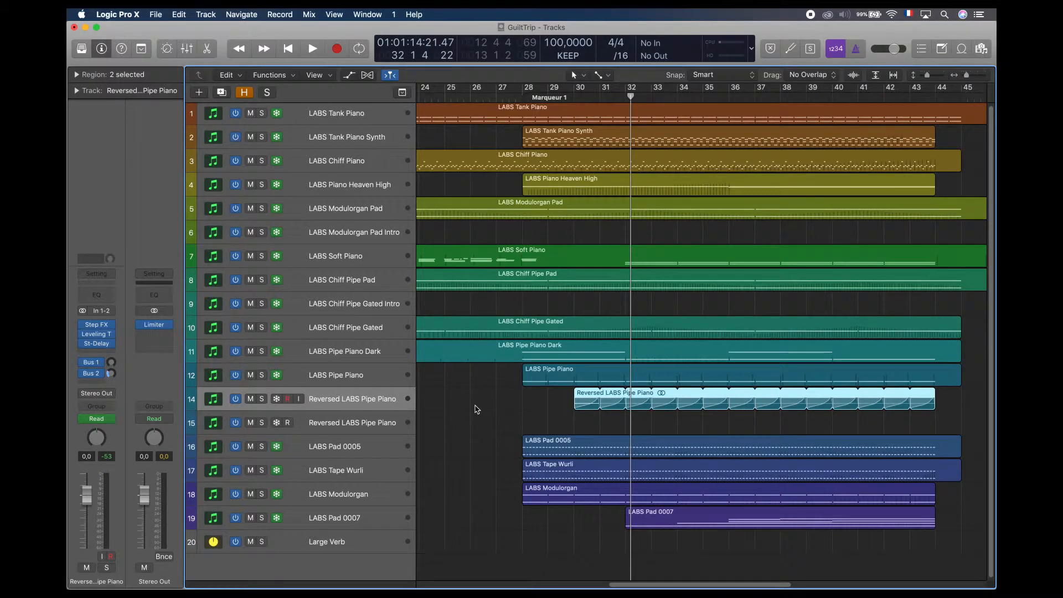
pyautogui.click(100, 328)
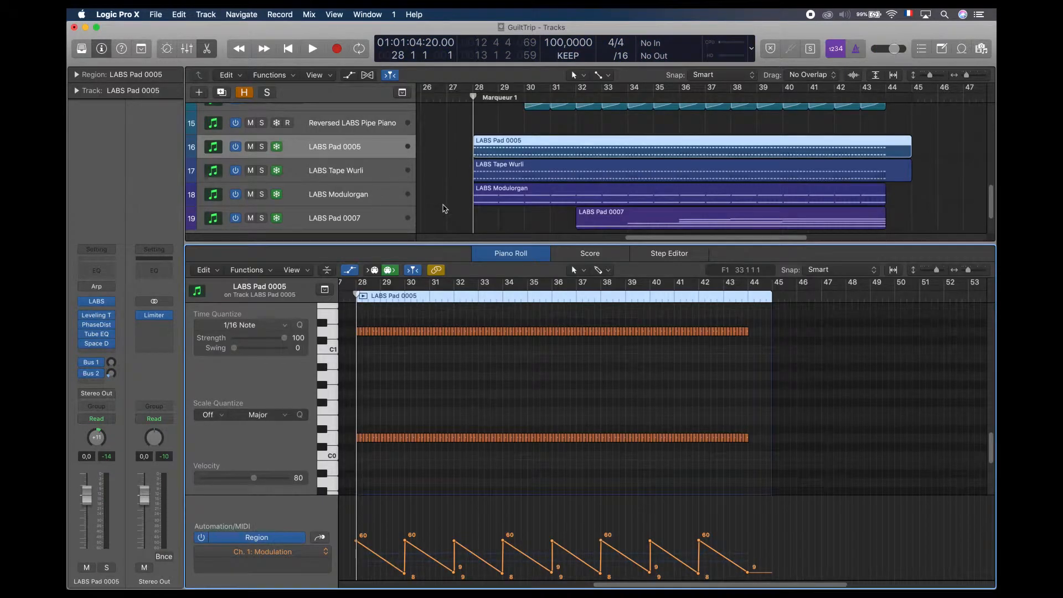
# Play the LABS Pad 0005 region from bar 28, first within the full mix and then soloed.
pyautogui.press('s')
pyautogui.press('s')
pyautogui.press('space')
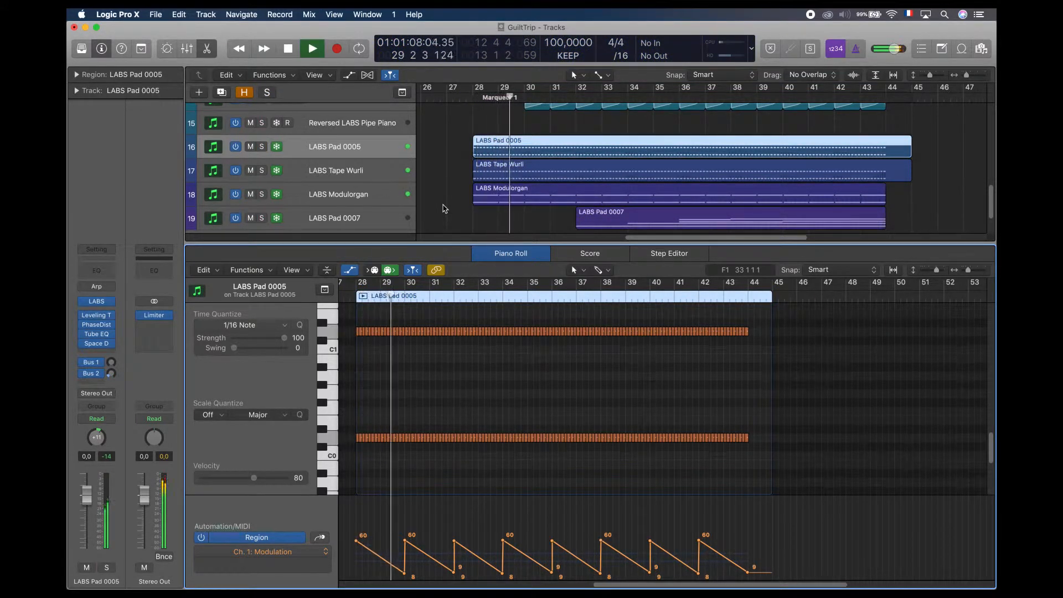
pyautogui.press('s')
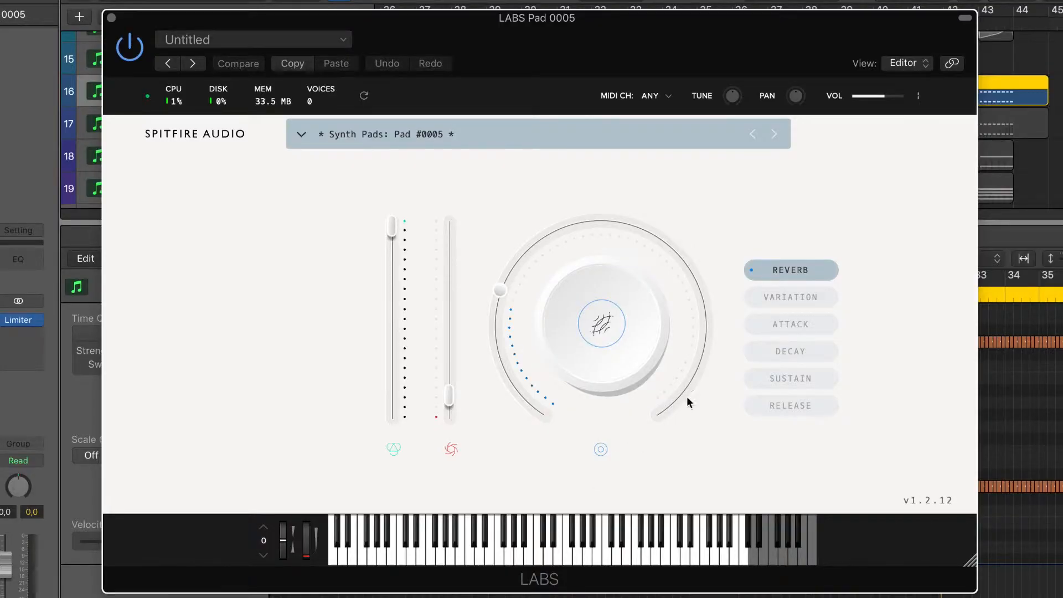
# View the Attack and Release settings of LABS Pad 0005's instrument and audition its soloed region against the modulation curve.
pyautogui.click(776, 329)
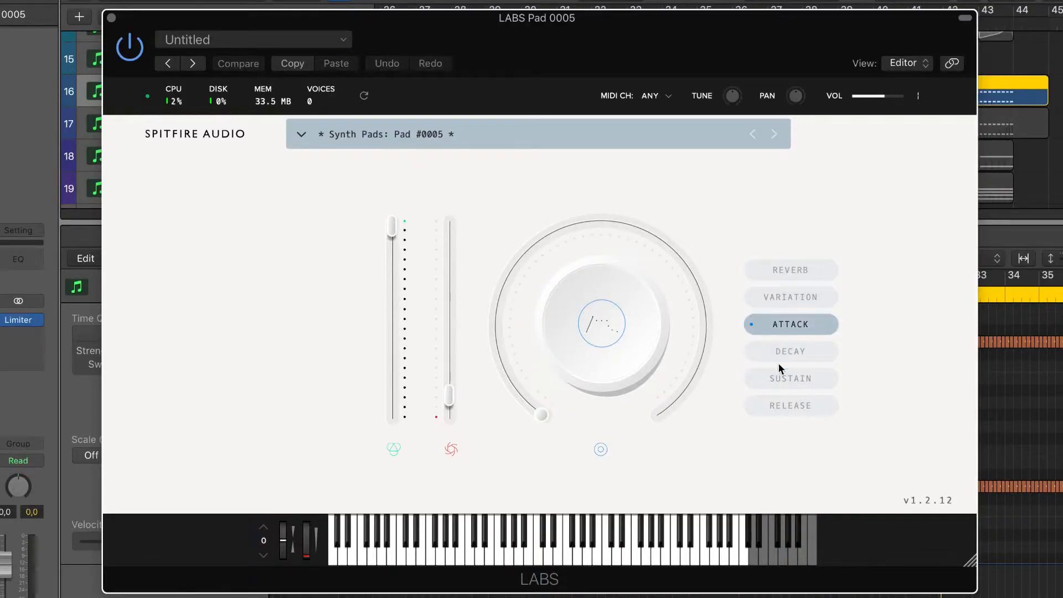
pyautogui.click(779, 409)
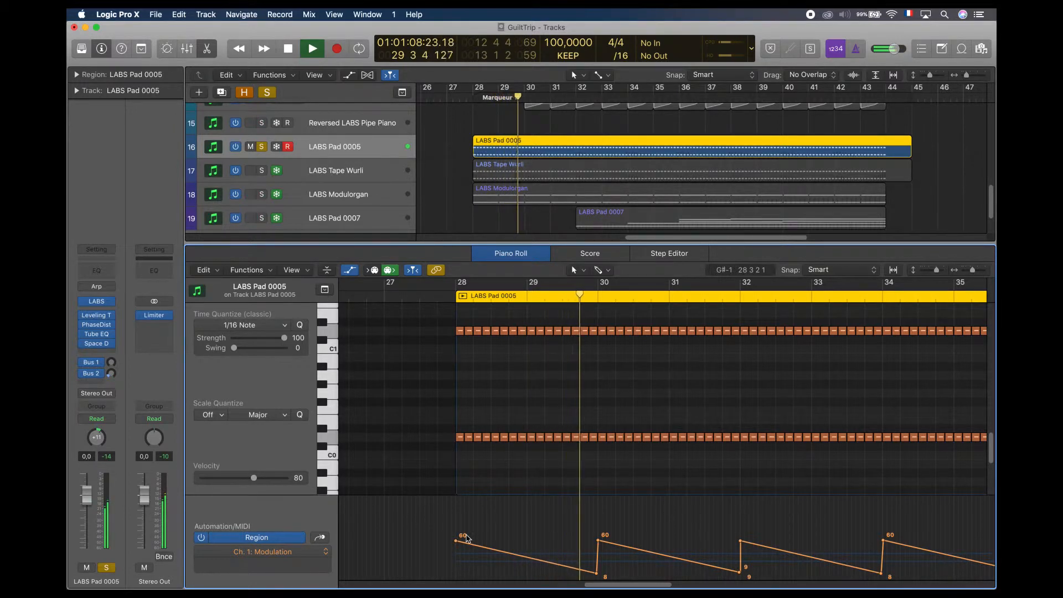
pyautogui.press('space')
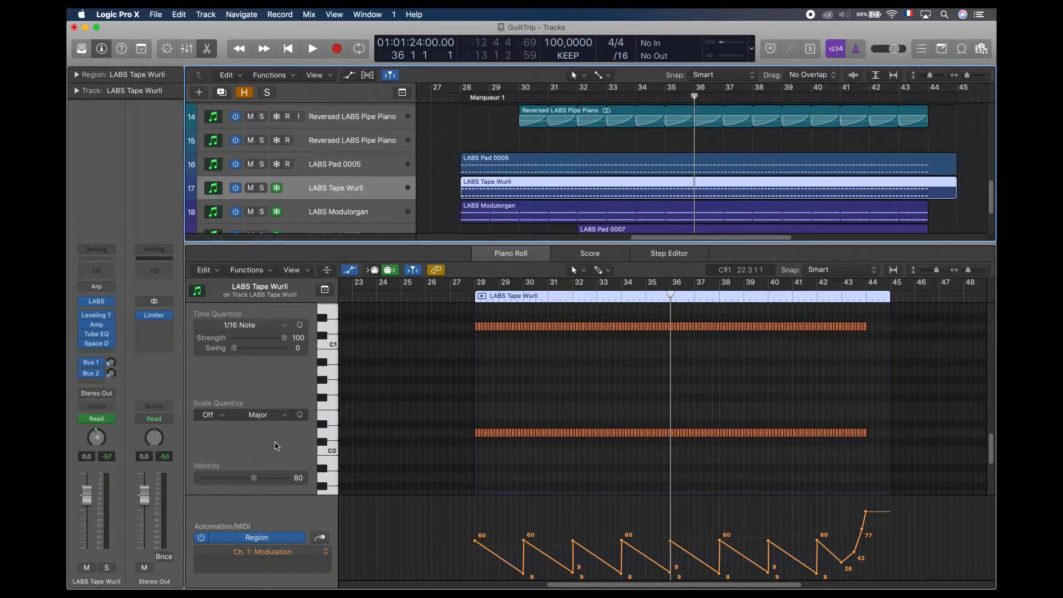
# Solo LABS Tape Wurli, show its Amp Gain region automation, and play it from bar 36 and again from about bar 42.
pyautogui.press('s')
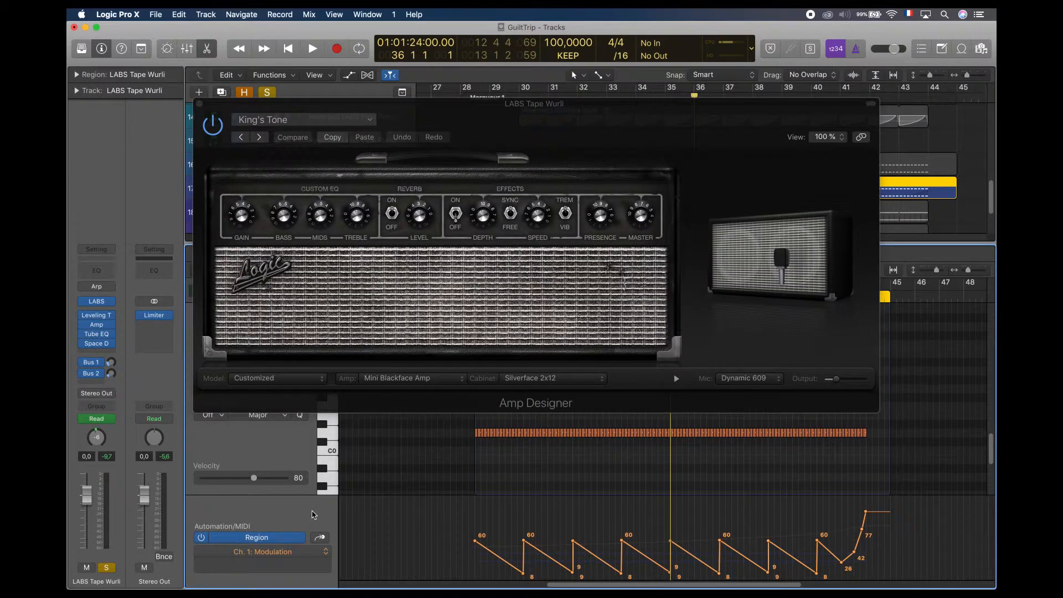
pyautogui.press('s')
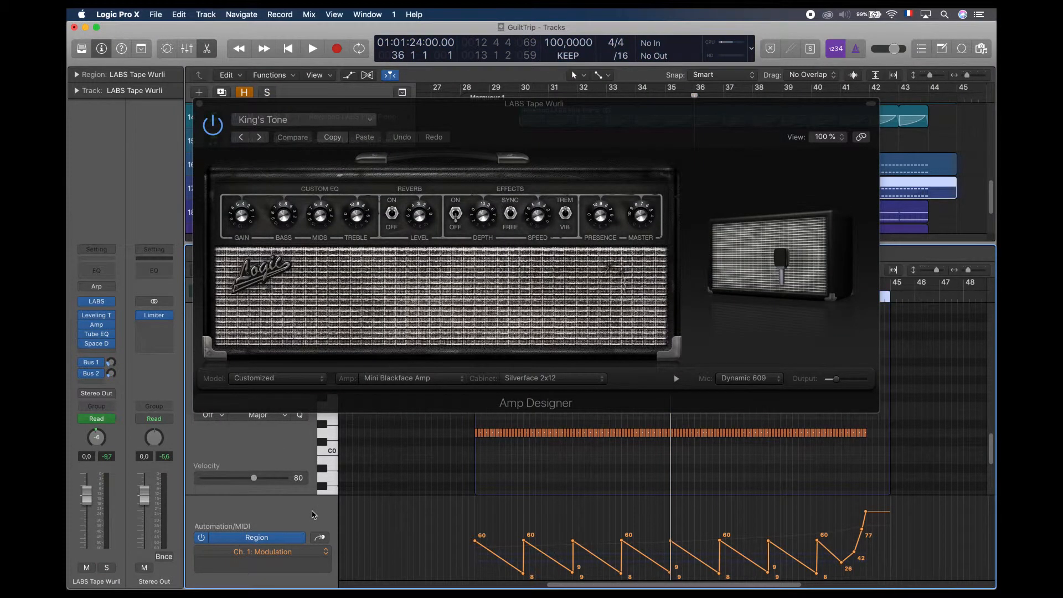
pyautogui.click(324, 538)
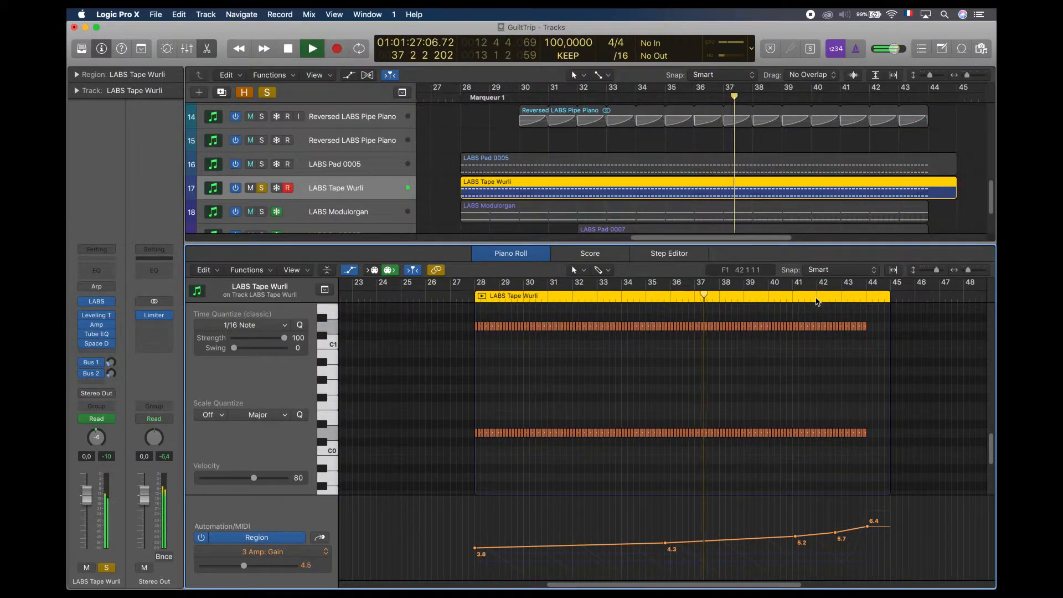
pyautogui.click(816, 299)
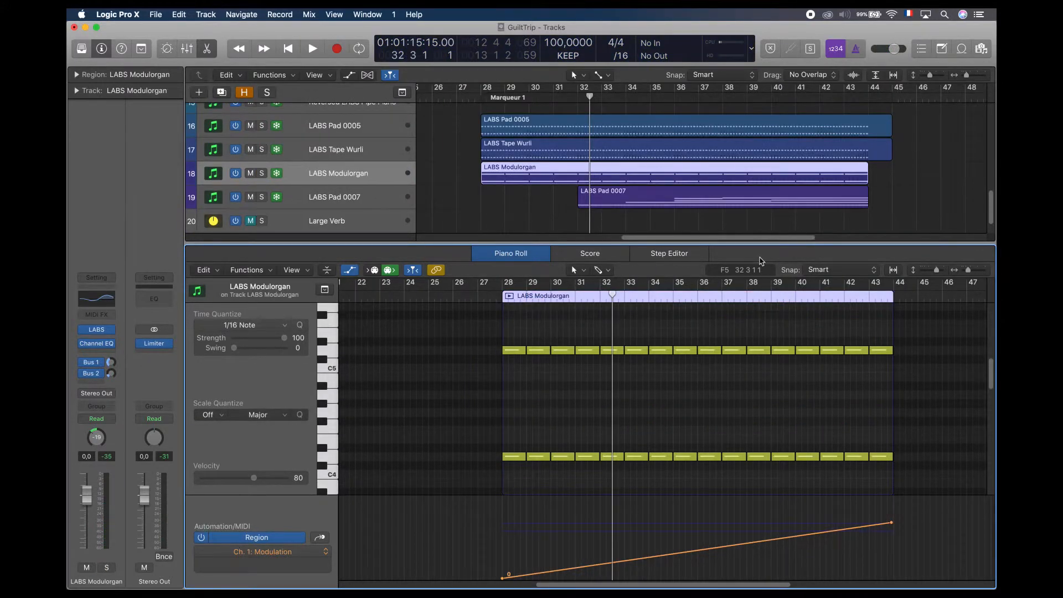
# Play the soloed LABS Modulorgan region from bars 32 and 42 against its modulation ramp, and LABS Pad 0007 from bar 37 in the mix and soloed.
pyautogui.press('s')
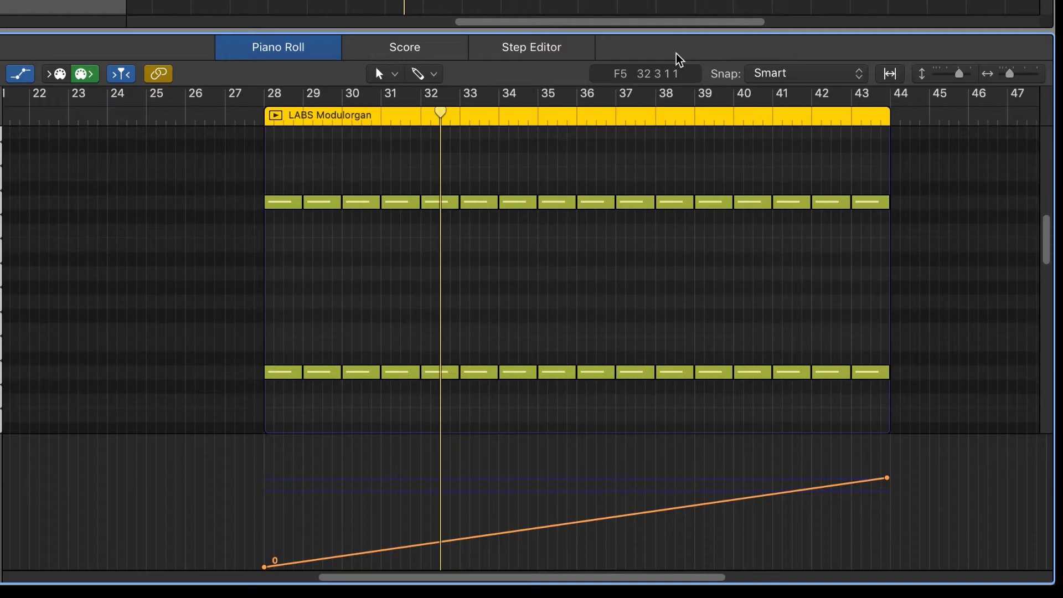
pyautogui.press('space')
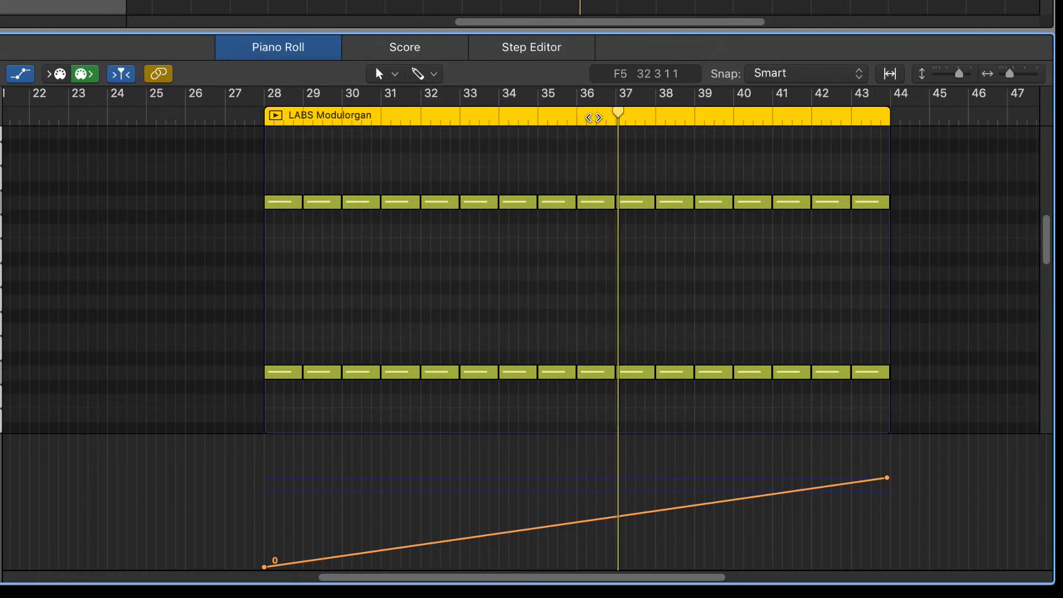
pyautogui.click(830, 118)
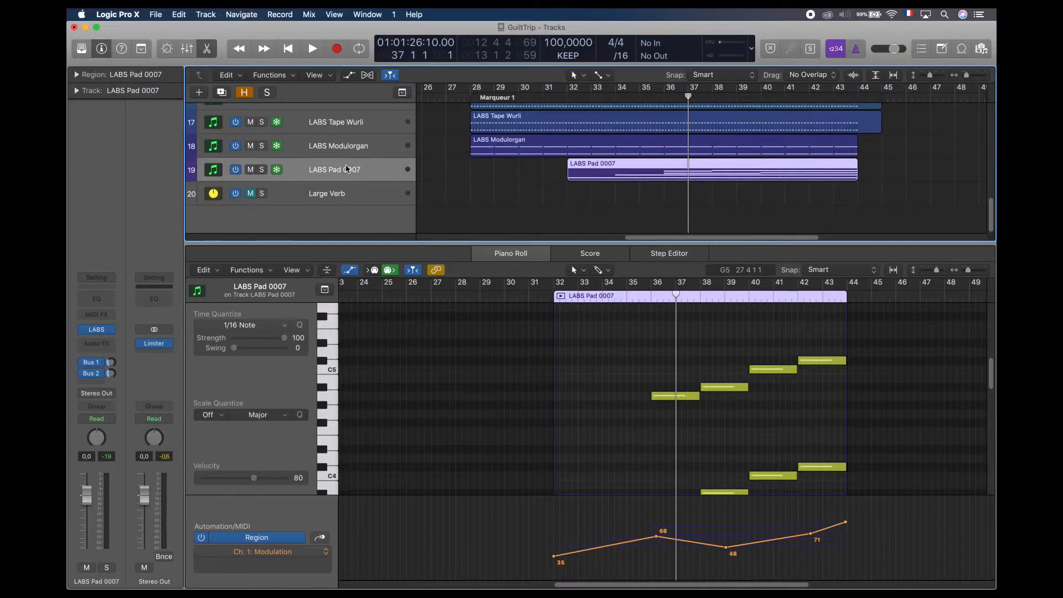
pyautogui.press('space')
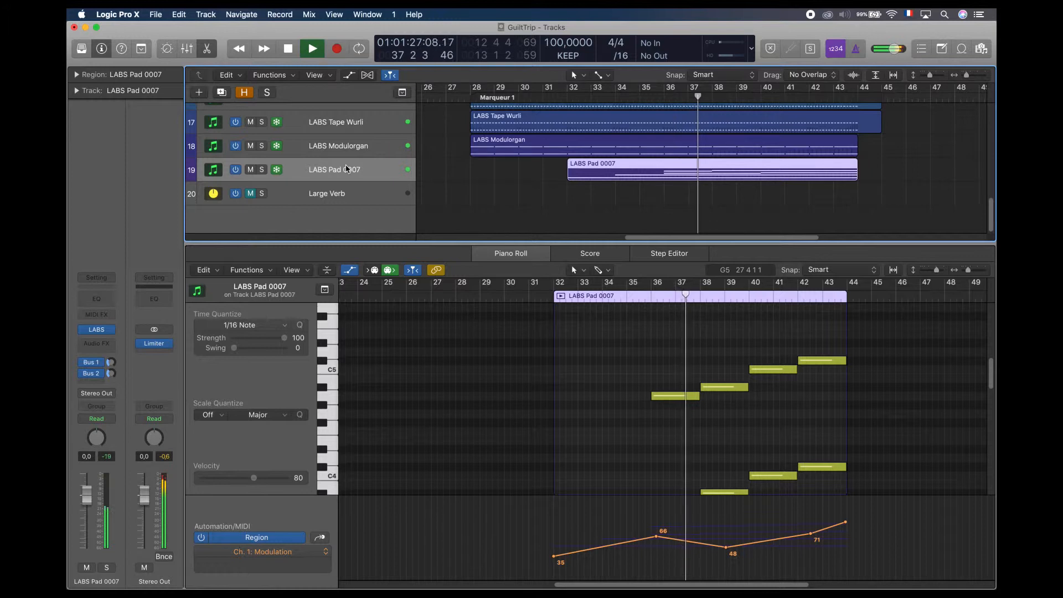
pyautogui.press('s')
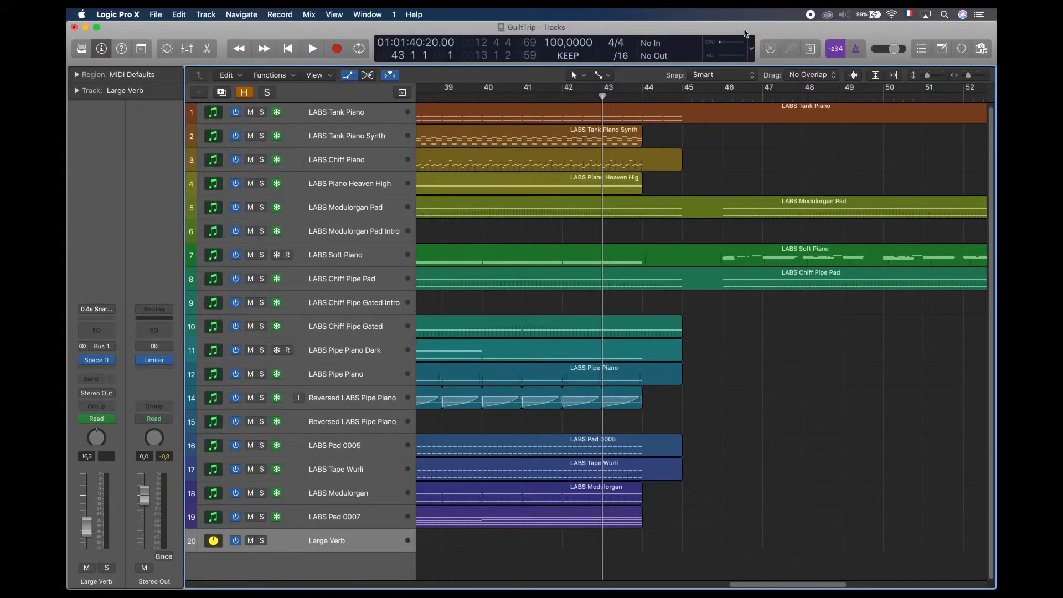
# Show the track automation and play through the Large Verb volume curve around bars 42 to 48 in the full mix.
pyautogui.press('a')
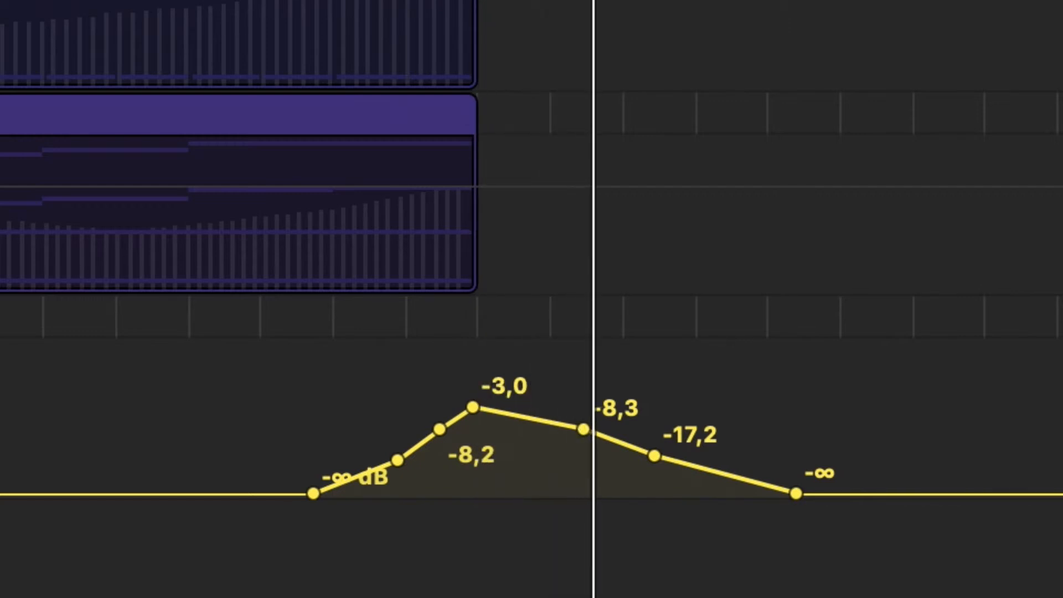
pyautogui.press('space')
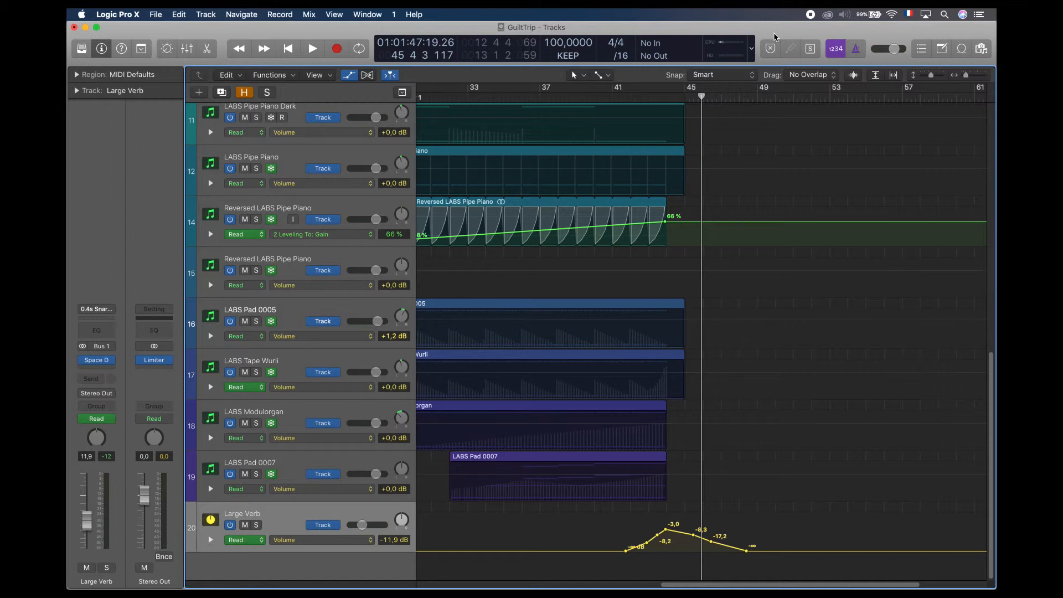
pyautogui.press('z')
pyautogui.press('space')
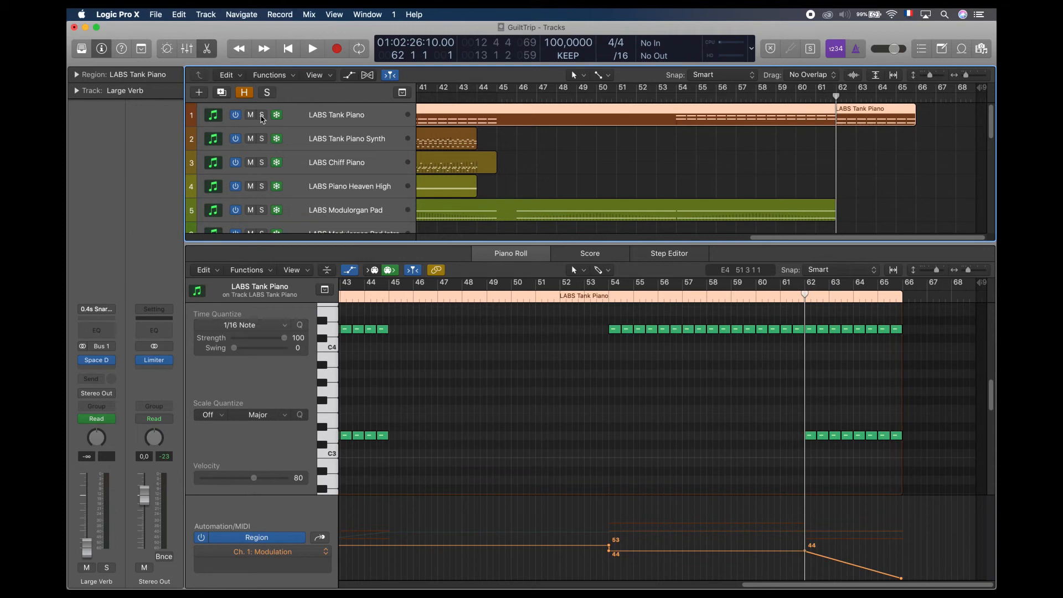
# Solo the LABS Tank Piano track and play its closing section from bar 62 against the falling modulation curve.
pyautogui.click(262, 115)
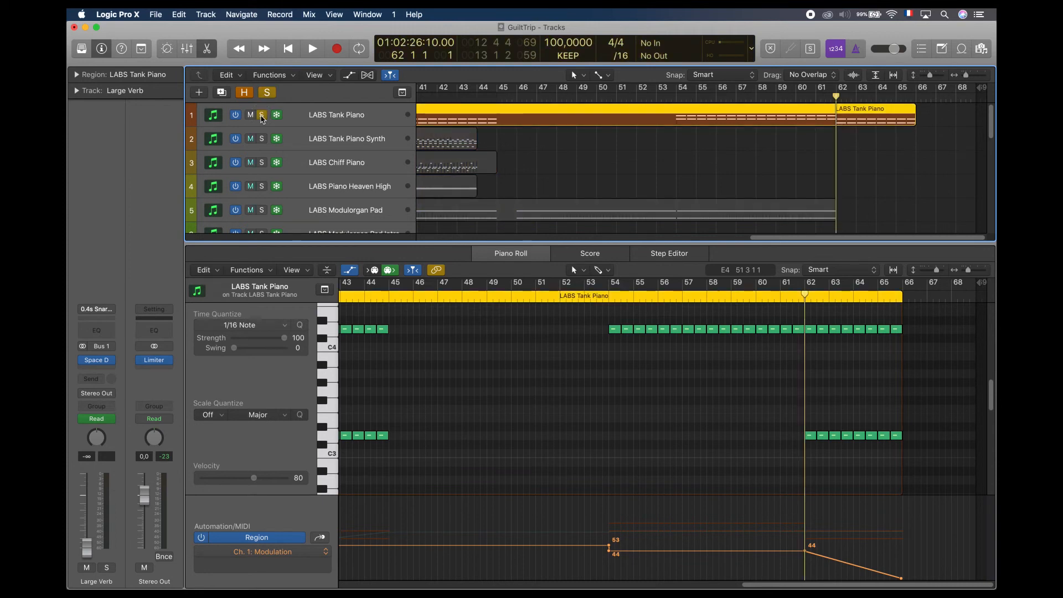
pyautogui.press('space')
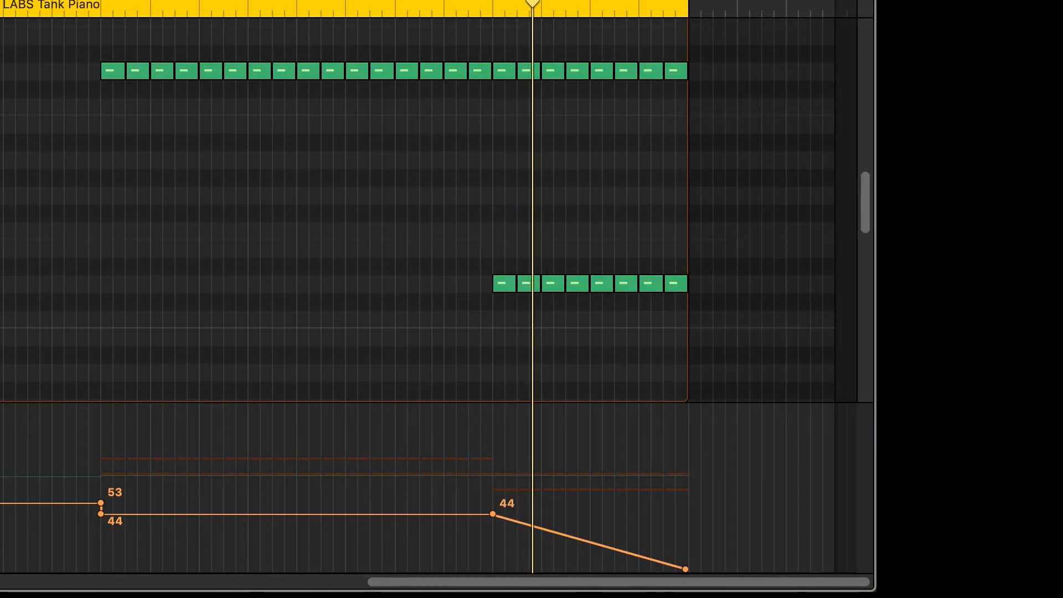